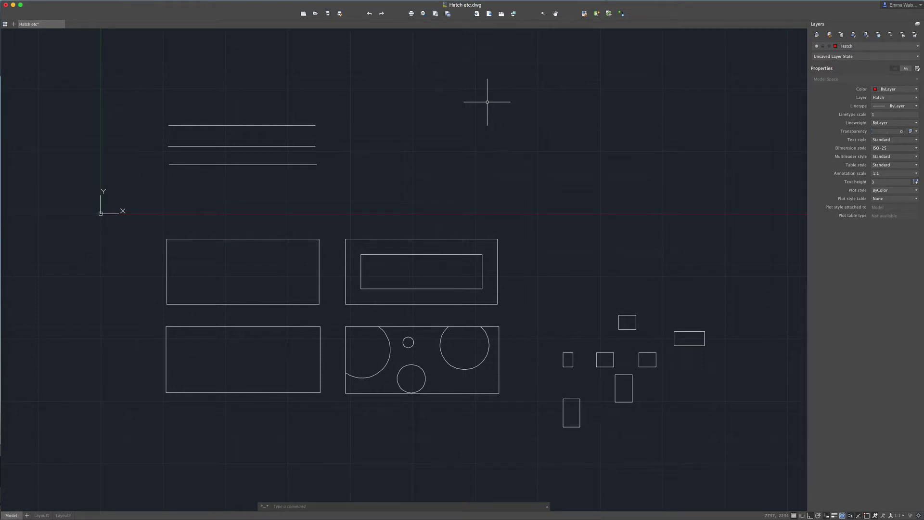
- Check which linetypes are available for the uppermost of the three horizontal lines
{"action": "left_click", "coordinate": [282, 101]}
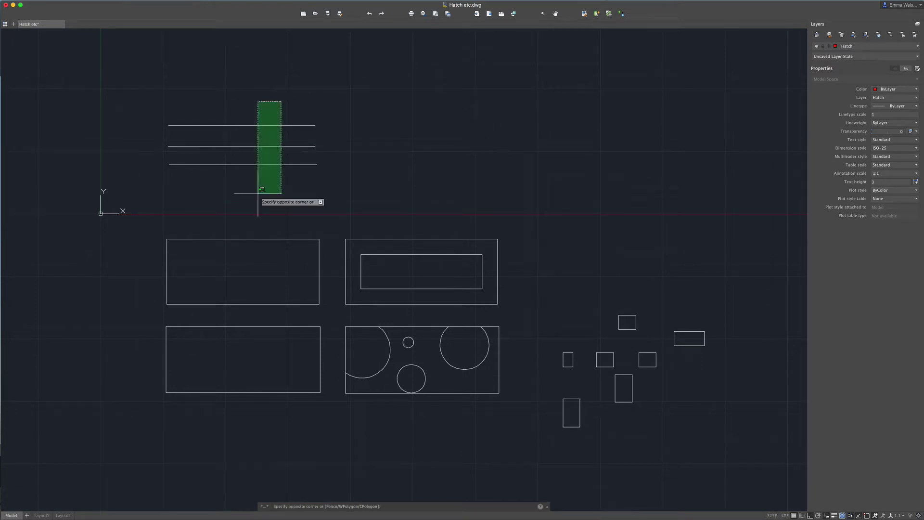
{"action": "left_click", "coordinate": [256, 197]}
{"action": "scroll", "coordinate": [156, 104], "scroll_direction": "up", "scroll_amount": 5}
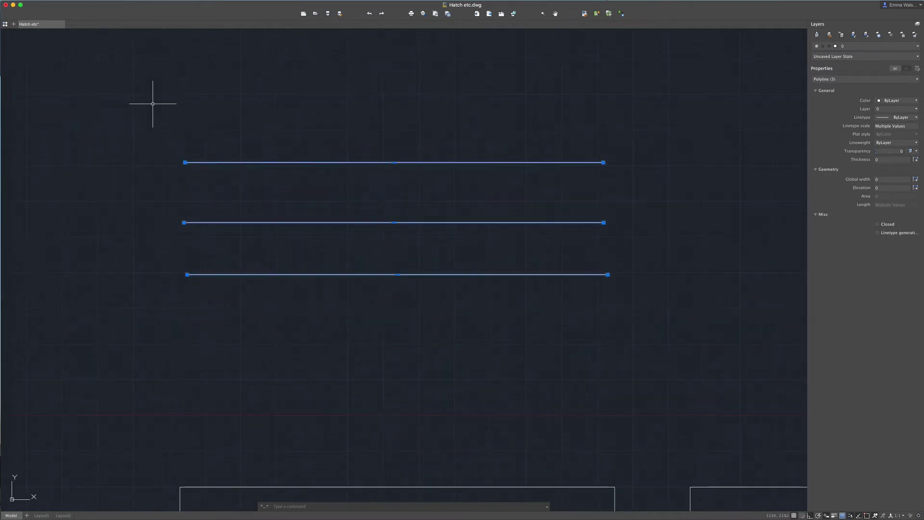
{"action": "key", "text": "Escape"}
{"action": "scroll", "coordinate": [282, 136], "scroll_direction": "up", "scroll_amount": 3}
{"action": "scroll", "coordinate": [266, 135], "scroll_direction": "down", "scroll_amount": 2}
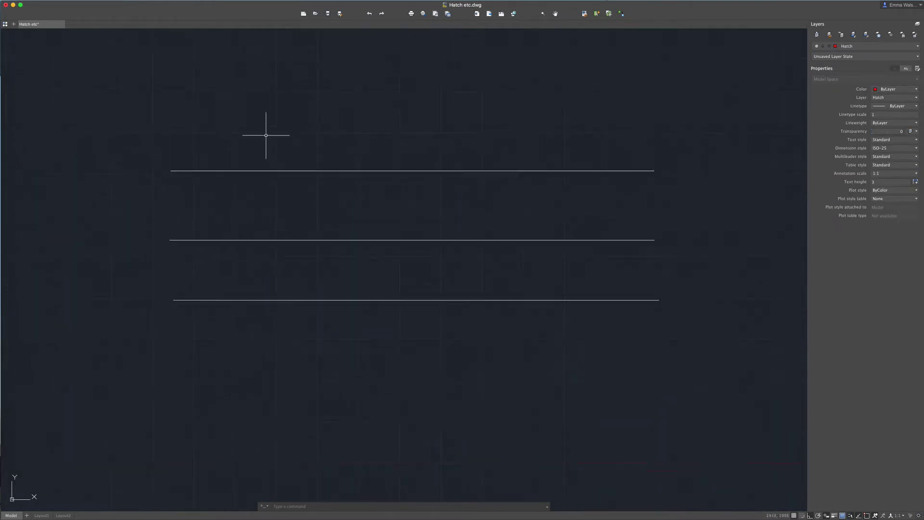
{"action": "scroll", "coordinate": [266, 135], "scroll_direction": "up", "scroll_amount": 1}
{"action": "left_click", "coordinate": [351, 140]}
{"action": "left_click", "coordinate": [310, 204]}
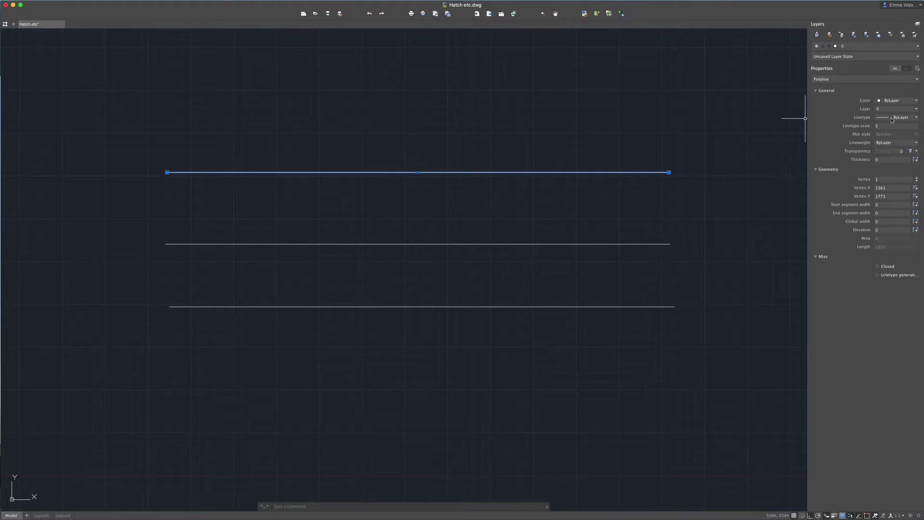
{"action": "left_click", "coordinate": [892, 120]}
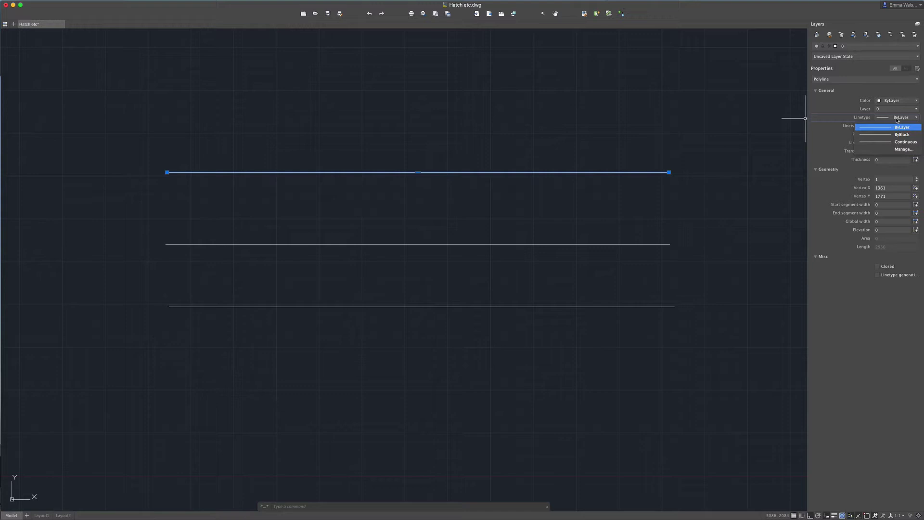
{"action": "left_click", "coordinate": [897, 119]}
{"action": "key", "text": "Escape"}
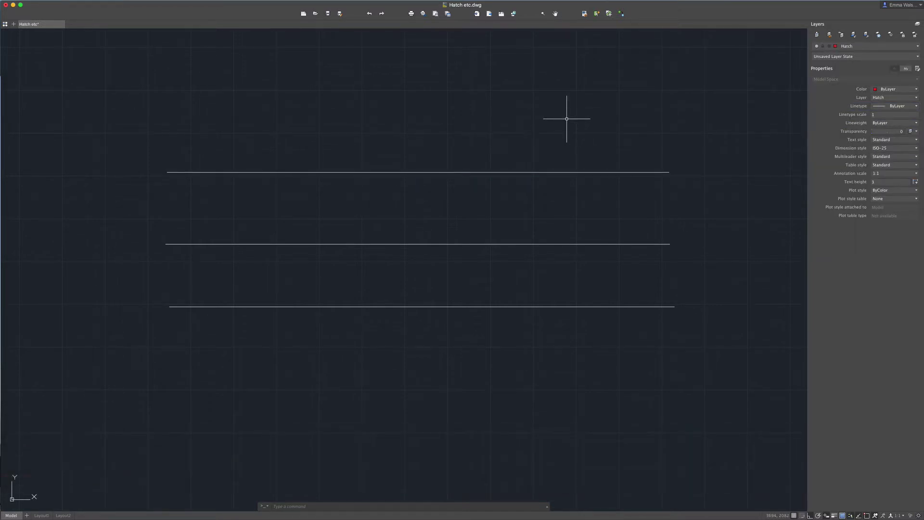
- Load the ISO dash linetype from acadltiso.lin with the LINETYPE command and save the Linetype Manager changes
{"action": "type", "text": "line"}
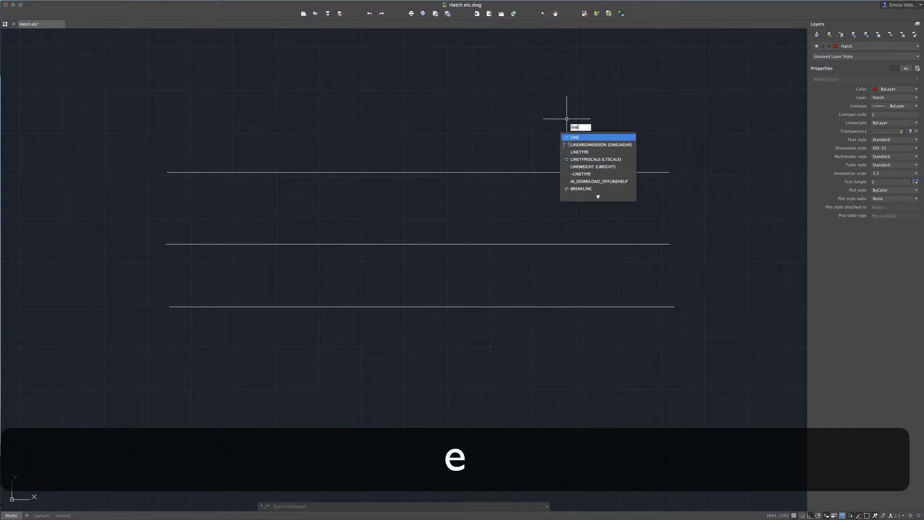
{"action": "type", "text": "type"}
{"action": "key", "text": "Return"}
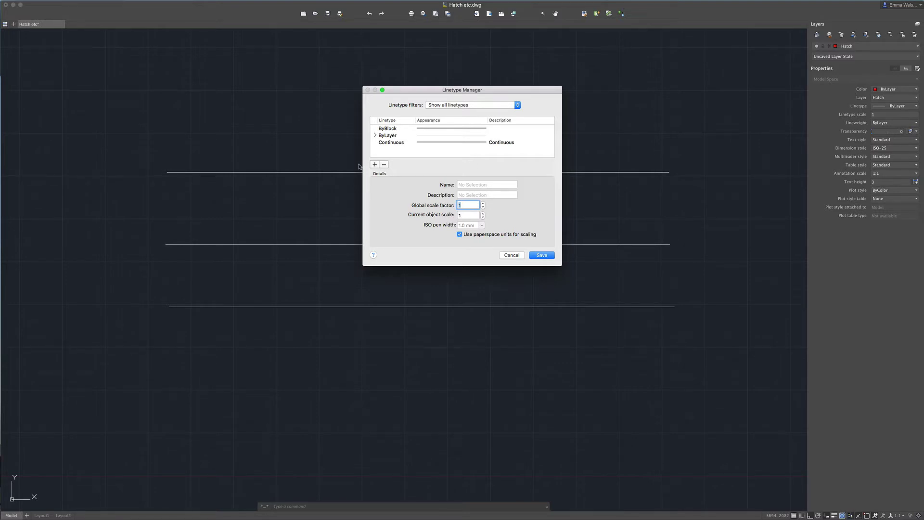
{"action": "left_click", "coordinate": [375, 165]}
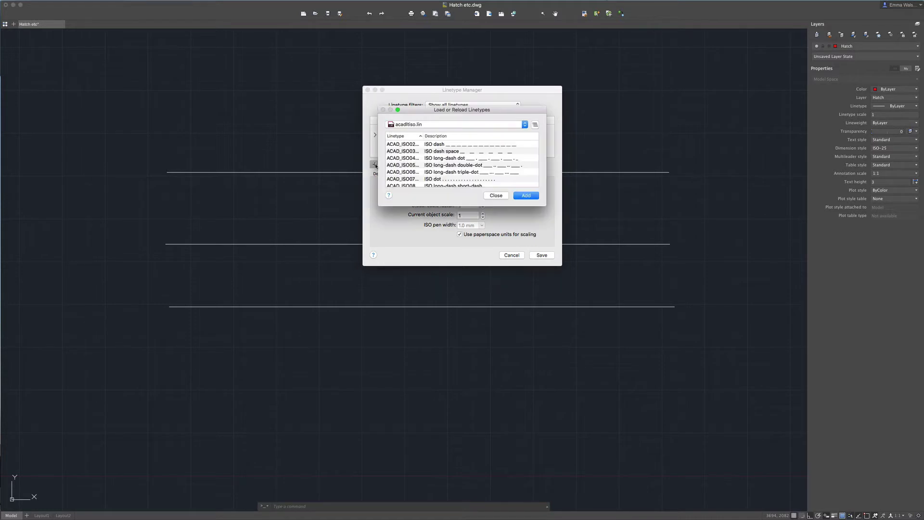
{"action": "scroll", "coordinate": [493, 160], "scroll_direction": "down", "scroll_amount": 10}
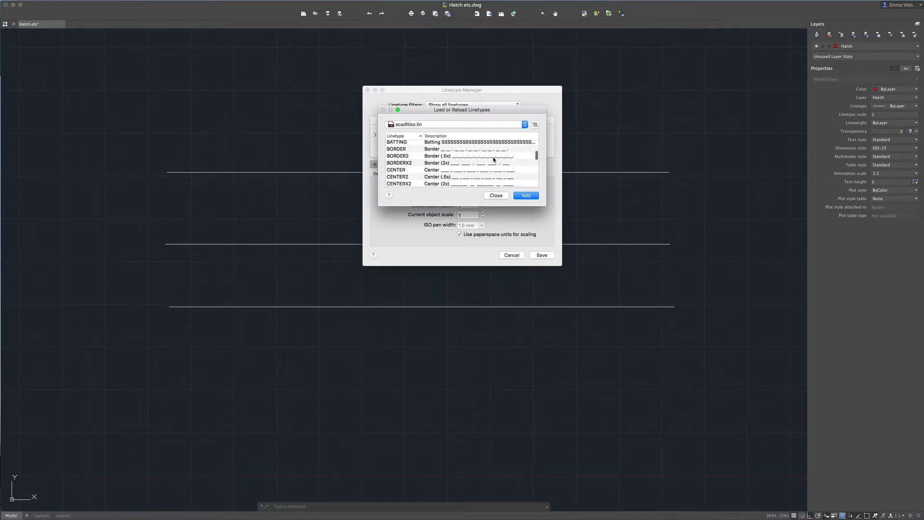
{"action": "scroll", "coordinate": [493, 159], "scroll_direction": "up", "scroll_amount": 10}
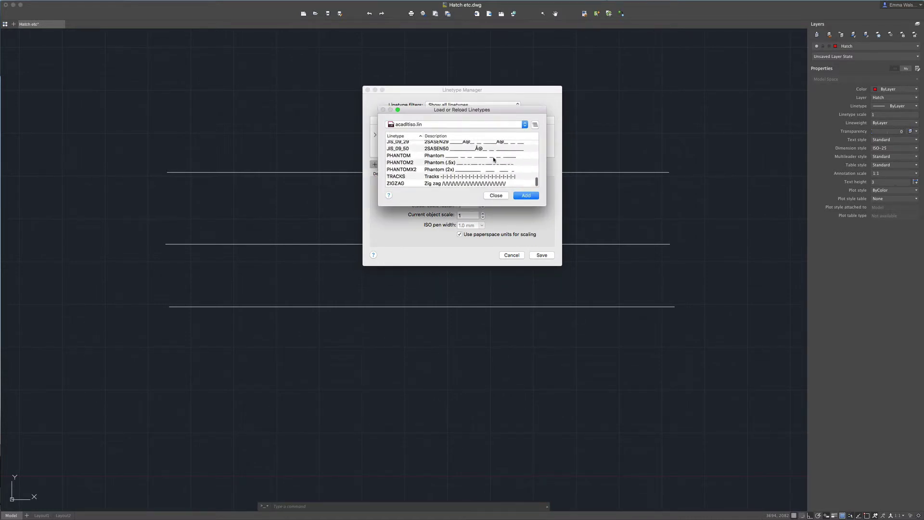
{"action": "scroll", "coordinate": [492, 162], "scroll_direction": "up", "scroll_amount": 3}
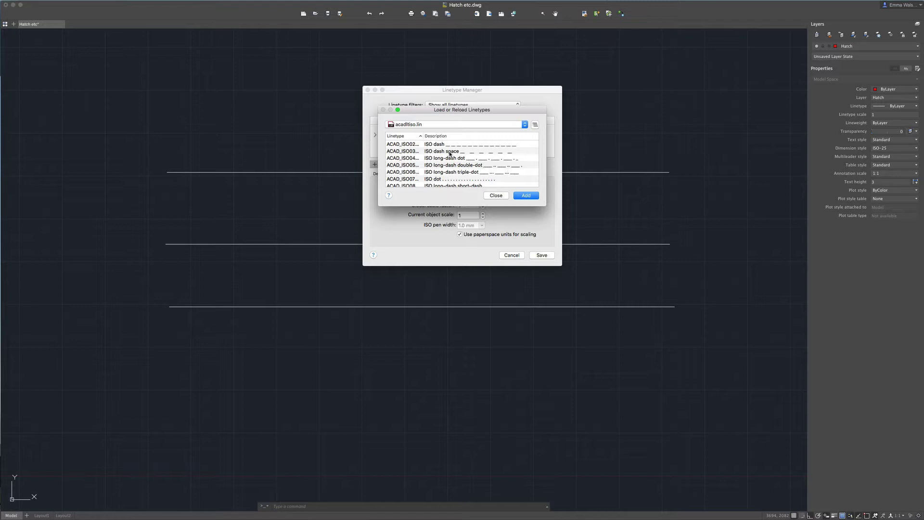
{"action": "scroll", "coordinate": [452, 153], "scroll_direction": "down", "scroll_amount": 3}
{"action": "scroll", "coordinate": [454, 157], "scroll_direction": "up", "scroll_amount": 3}
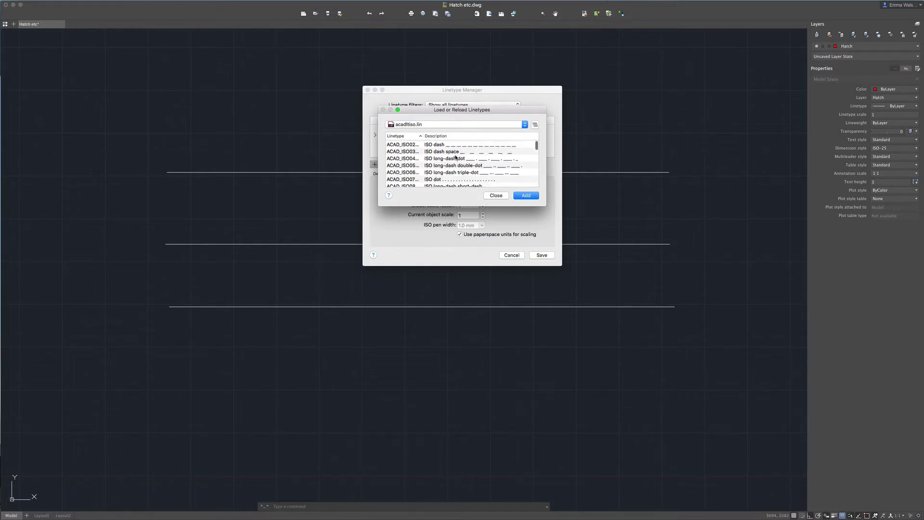
{"action": "left_click", "coordinate": [470, 145]}
{"action": "left_click", "coordinate": [526, 196]}
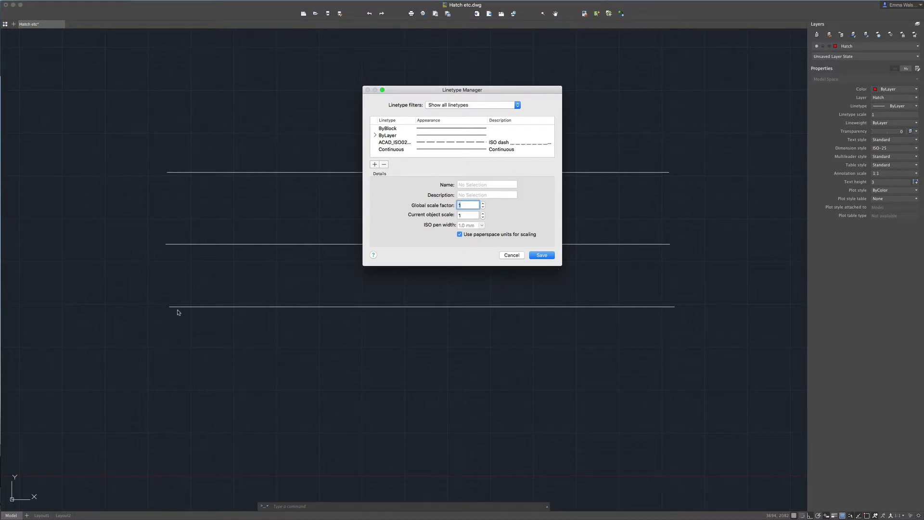
{"action": "left_click", "coordinate": [541, 256]}
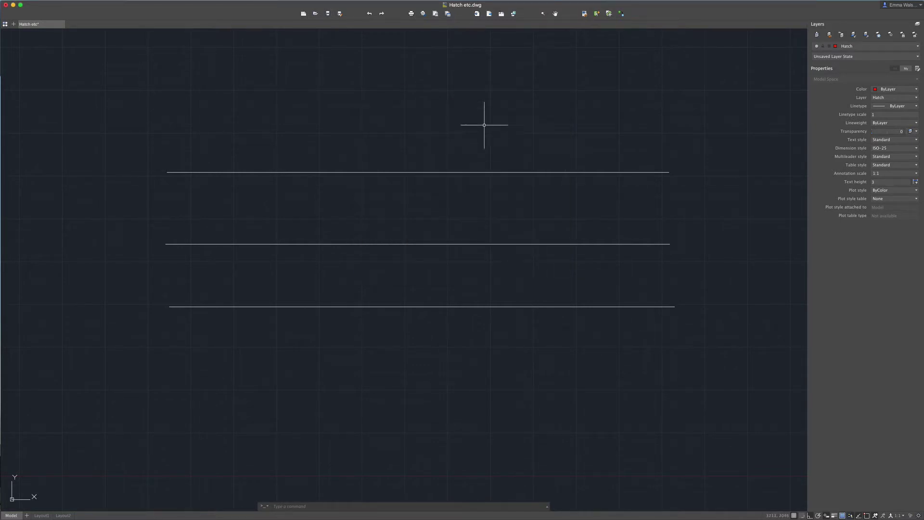
- Assign the ACAD_ISO02W100 linetype to the uppermost horizontal line
{"action": "left_click", "coordinate": [455, 173]}
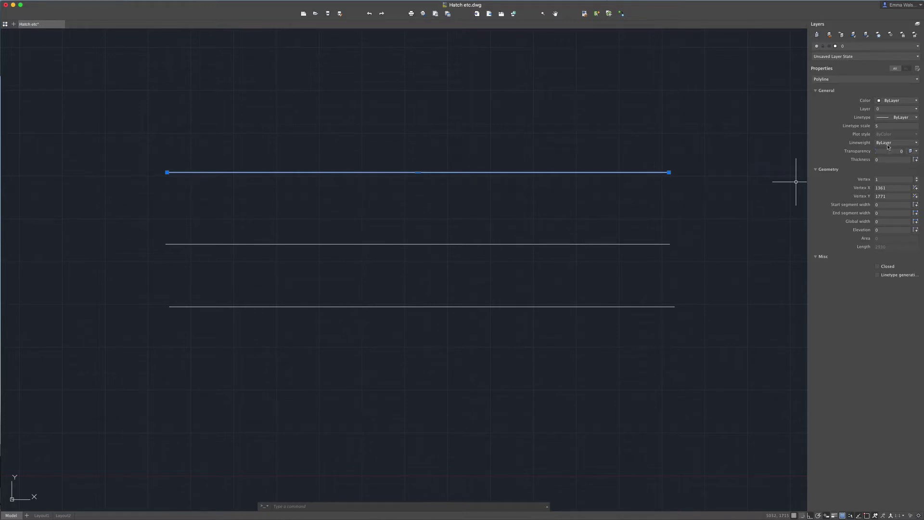
{"action": "left_click", "coordinate": [887, 118]}
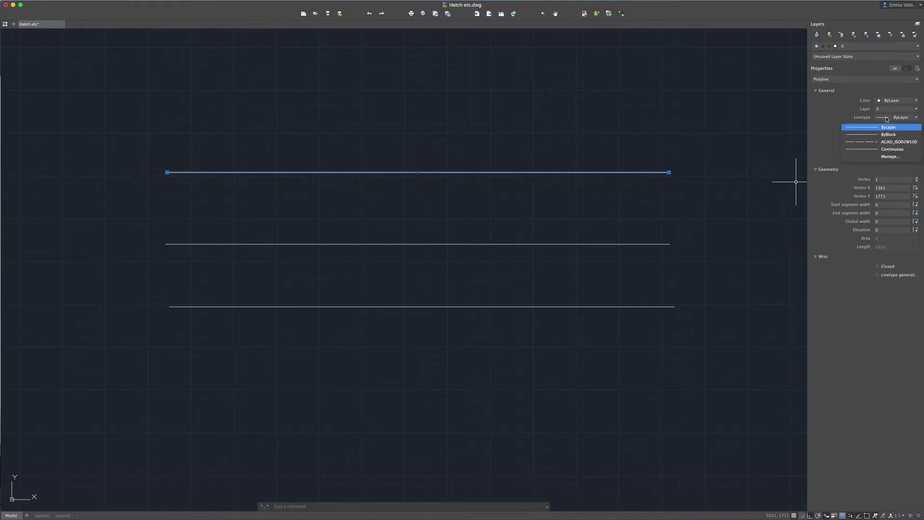
{"action": "left_click", "coordinate": [902, 142]}
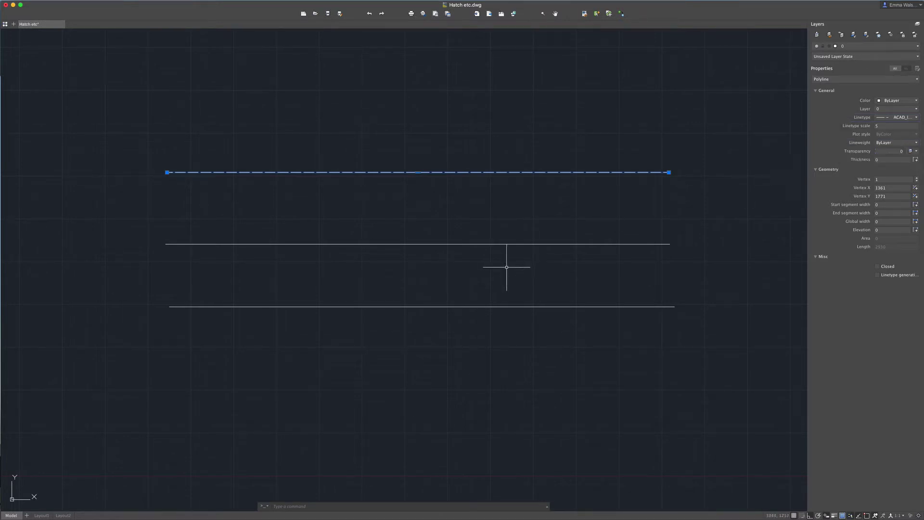
{"action": "key", "text": "Escape"}
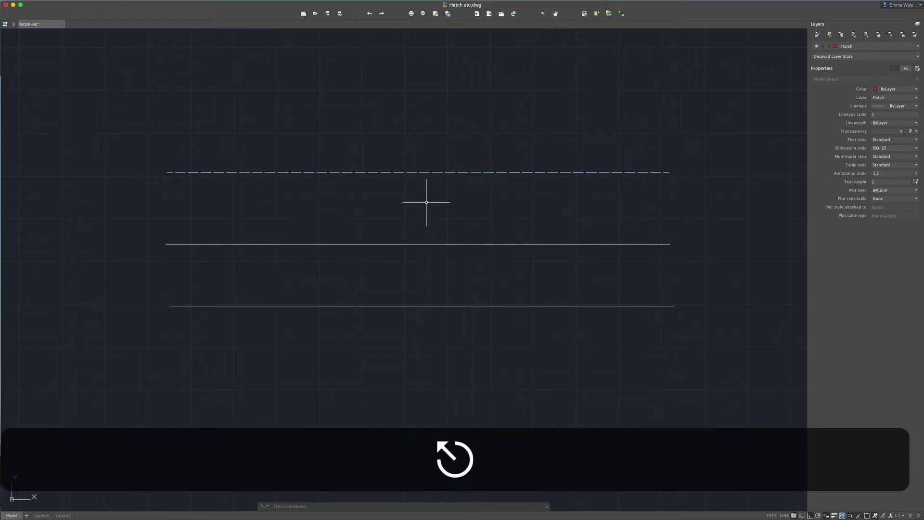
- Set the linetype scale of the dashed uppermost line to 10
{"action": "left_click", "coordinate": [447, 147]}
{"action": "left_click", "coordinate": [395, 212]}
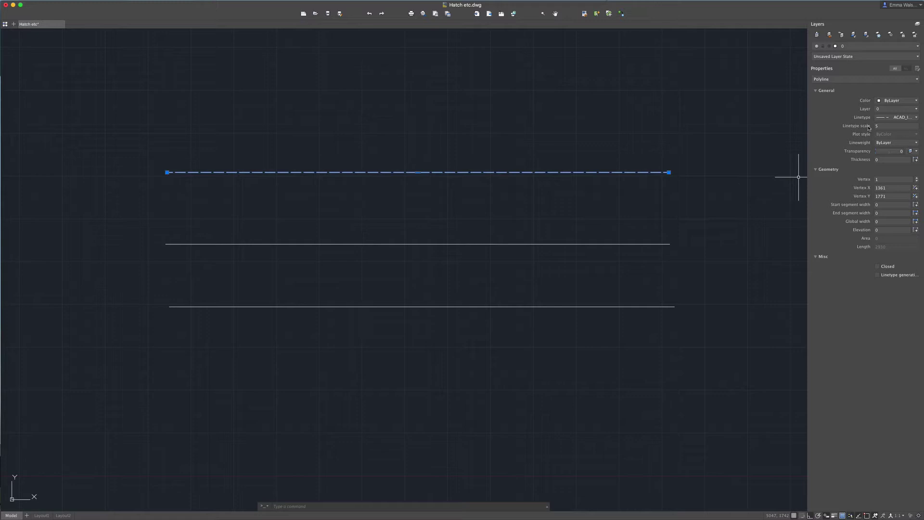
{"action": "left_click", "coordinate": [887, 126]}
{"action": "type", "text": "10"}
{"action": "key", "text": "Return"}
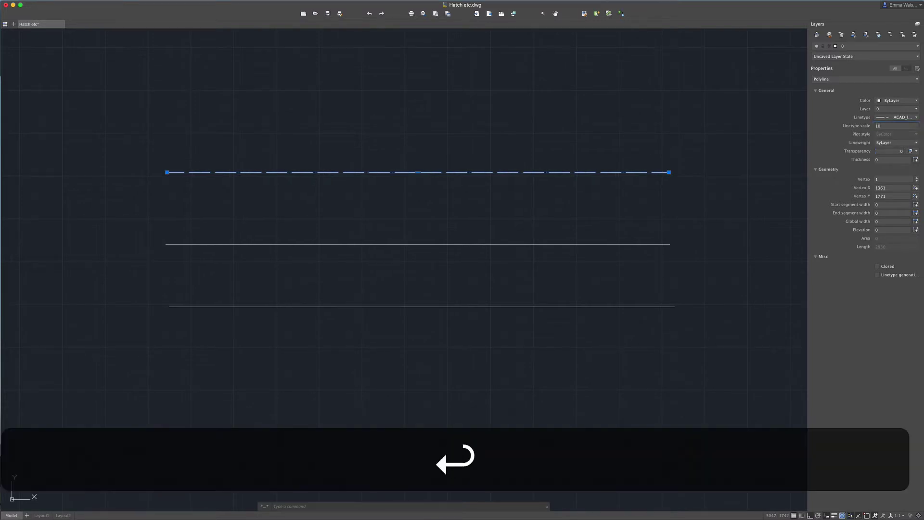
{"action": "key", "text": "Escape"}
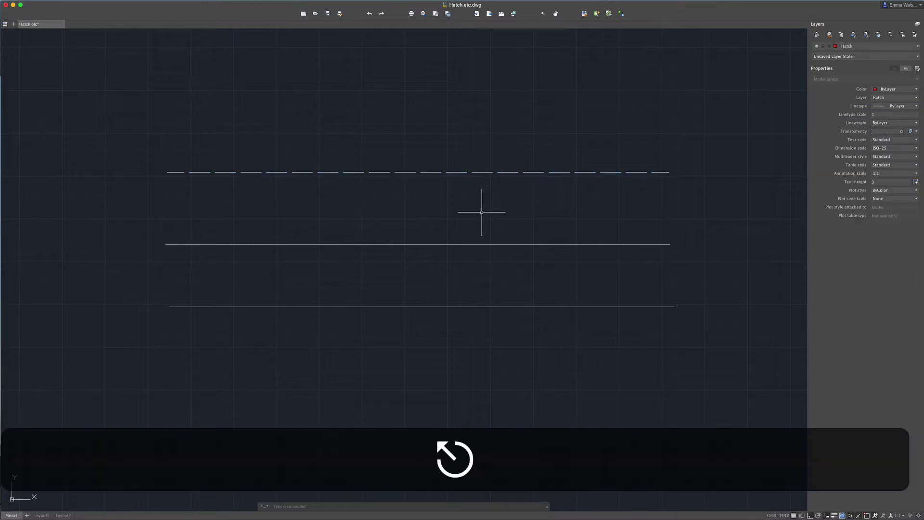
- Set the linetype scale of the dashed uppermost line to 20
{"action": "left_click", "coordinate": [410, 172]}
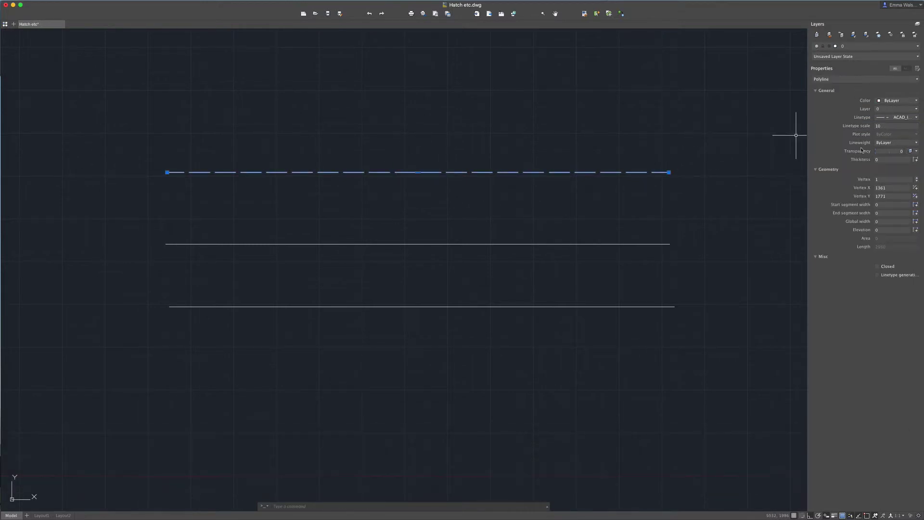
{"action": "left_click", "coordinate": [894, 128]}
{"action": "type", "text": "20"}
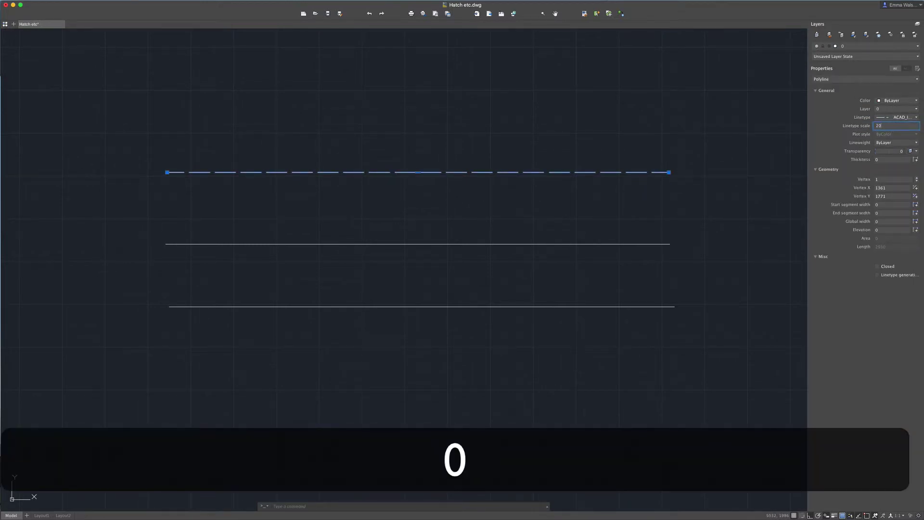
{"action": "key", "text": "Return"}
{"action": "key", "text": "super+z"}
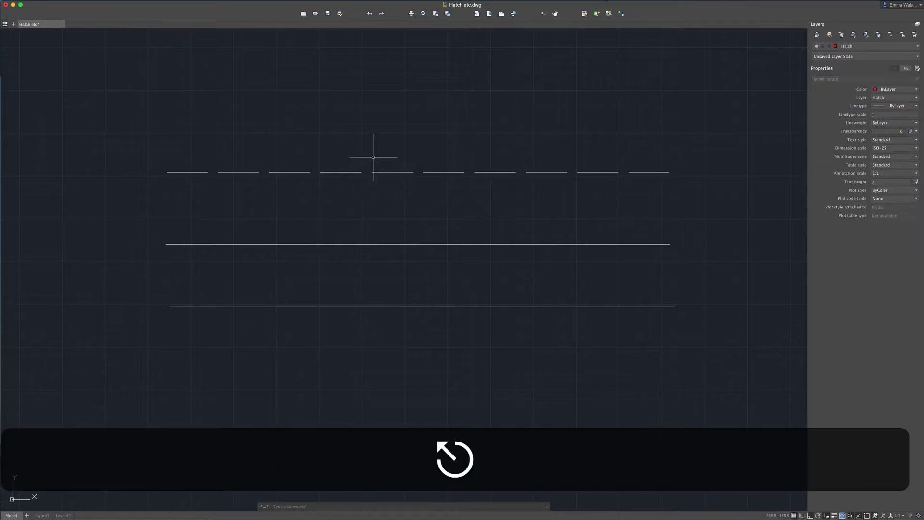
{"action": "key", "text": "super+shift+z"}
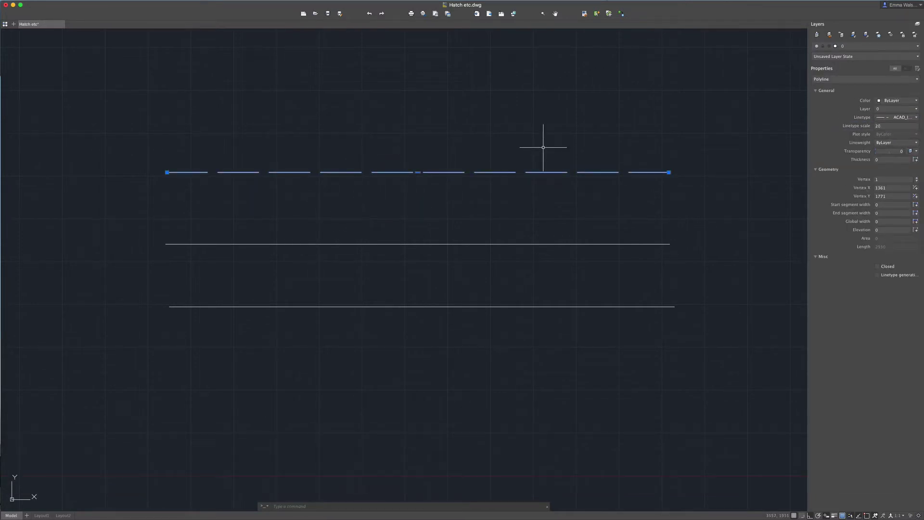
{"action": "key", "text": "Escape"}
{"action": "left_click", "coordinate": [529, 172]}
{"action": "key", "text": "Escape"}
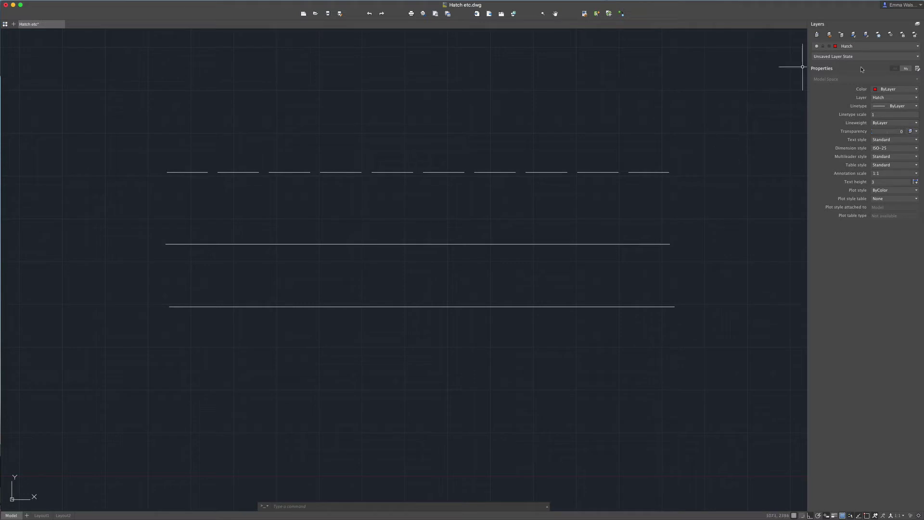
- Create a new layer named "Linetype dash" and give it the ACAD_ISO02W100 linetype
{"action": "left_click", "coordinate": [917, 24]}
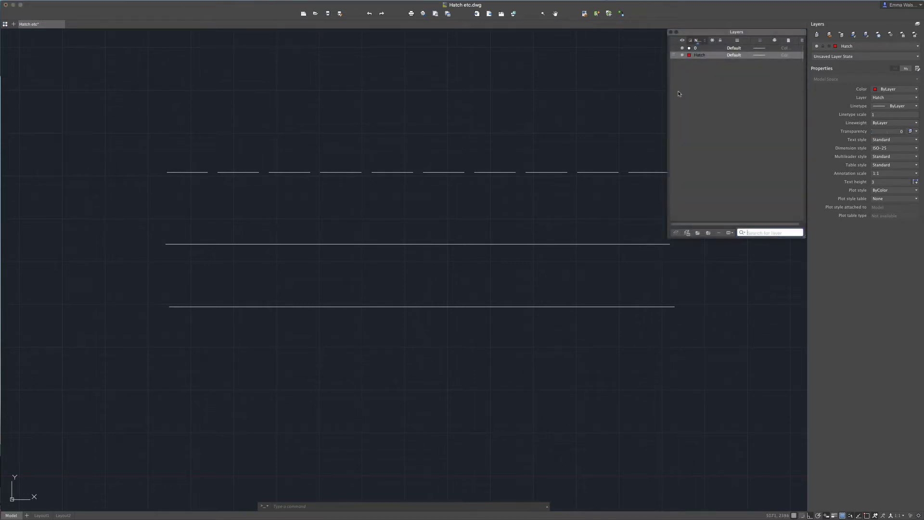
{"action": "left_click", "coordinate": [676, 233]}
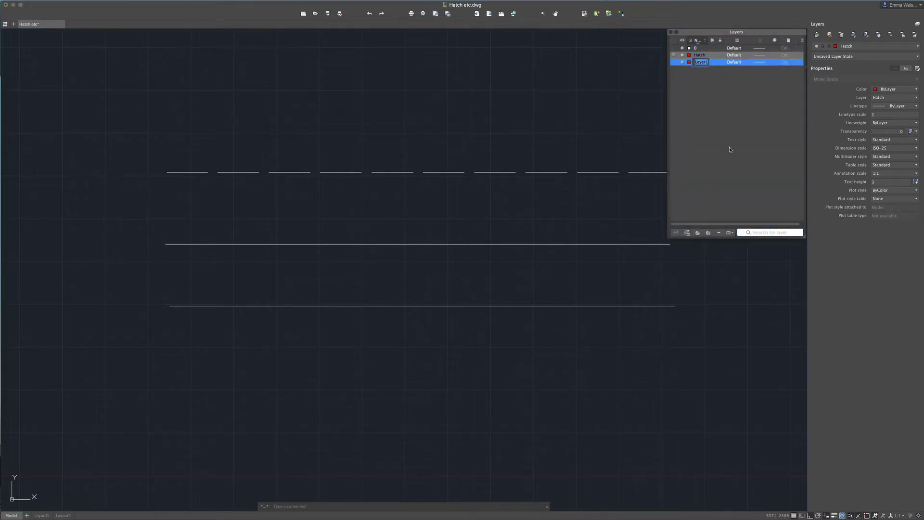
{"action": "type", "text": "Linet"}
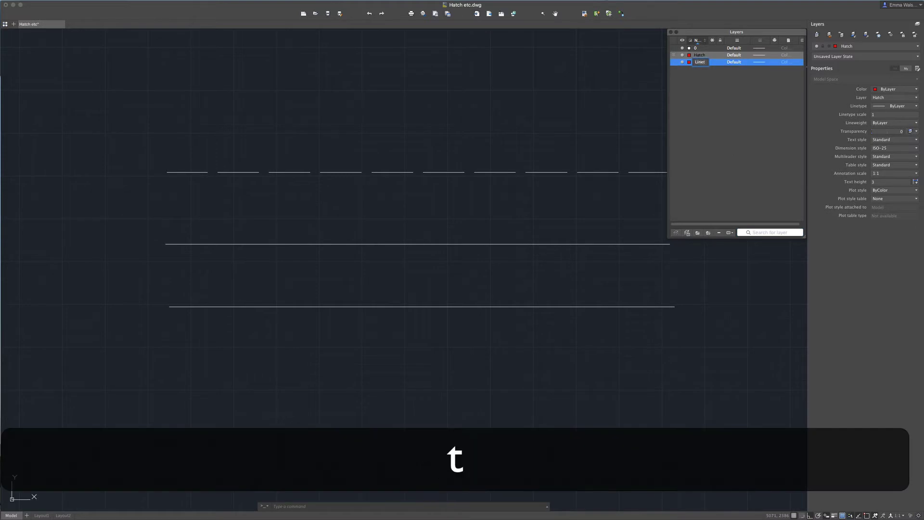
{"action": "type", "text": "ype dash"}
{"action": "key", "text": "Return"}
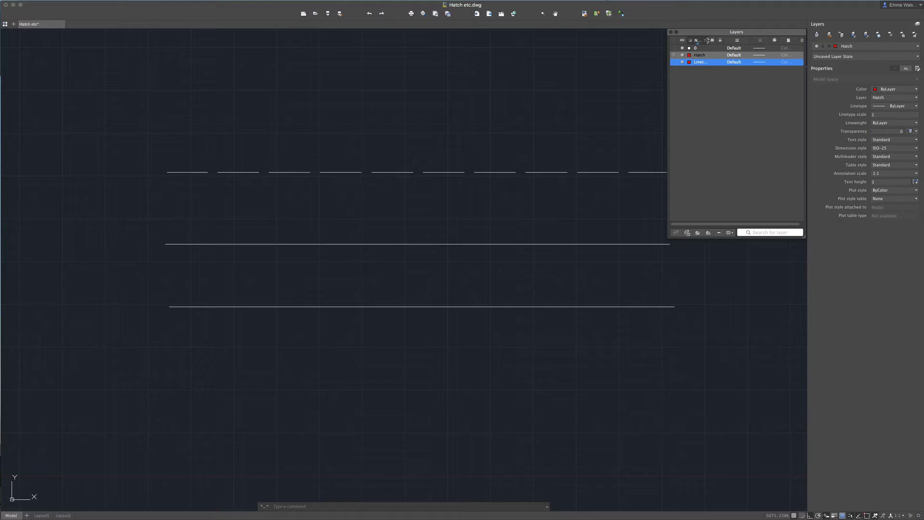
{"action": "left_click_drag", "start_coordinate": [708, 40], "coordinate": [728, 41]}
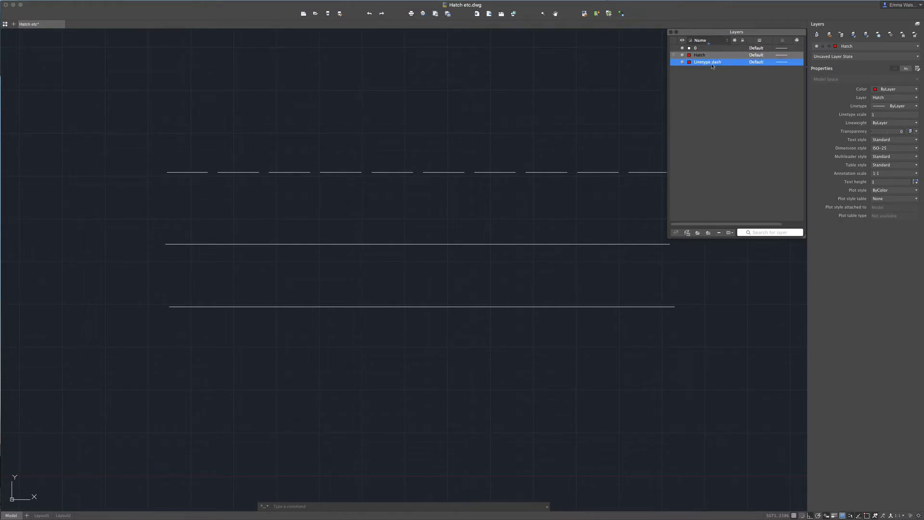
{"action": "left_click", "coordinate": [790, 63]}
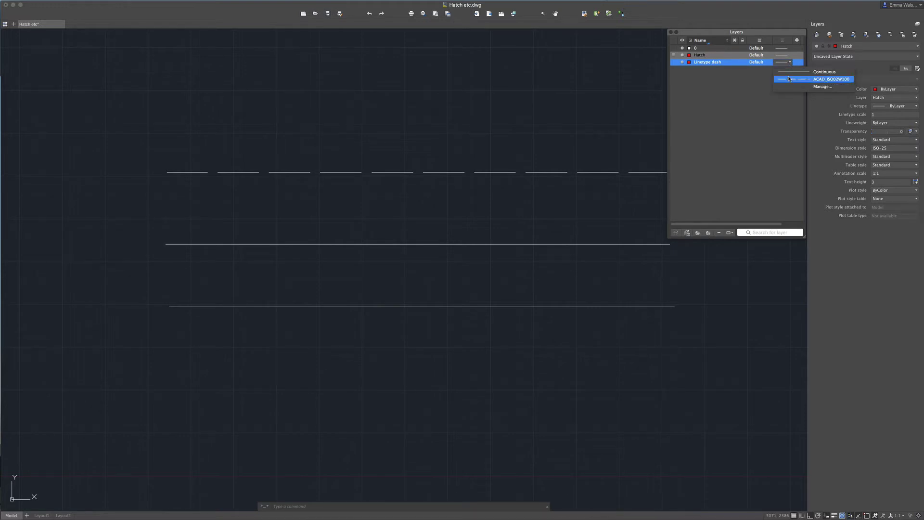
{"action": "left_click", "coordinate": [788, 80]}
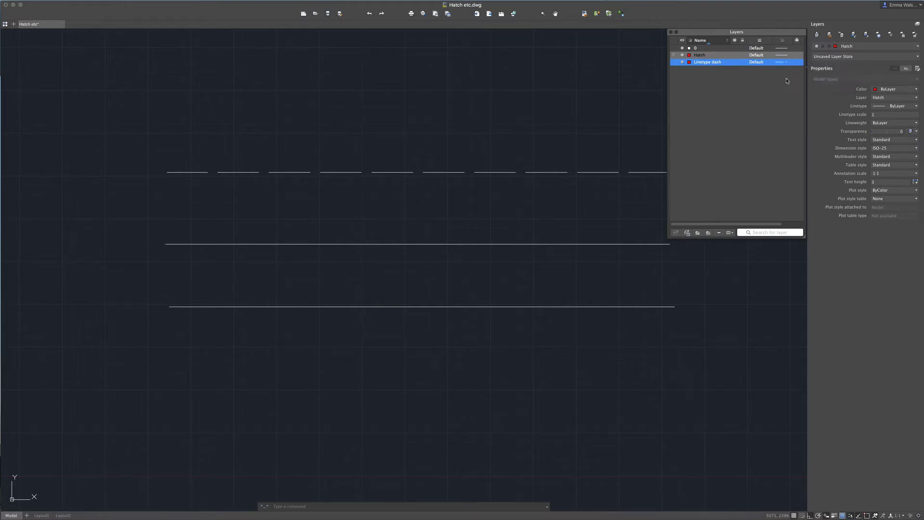
- Move the middle horizontal line onto the "Linetype dash" layer
{"action": "left_click", "coordinate": [552, 84]}
{"action": "left_click", "coordinate": [476, 244]}
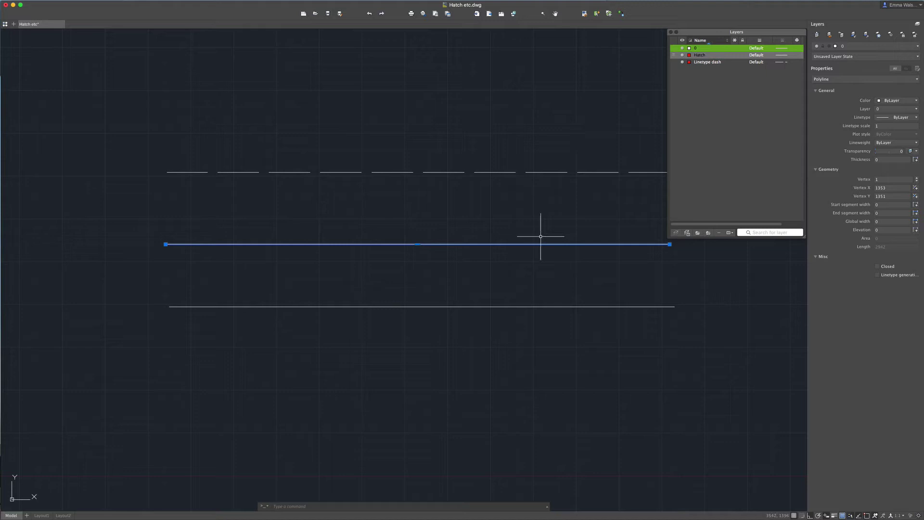
{"action": "left_click", "coordinate": [891, 110]}
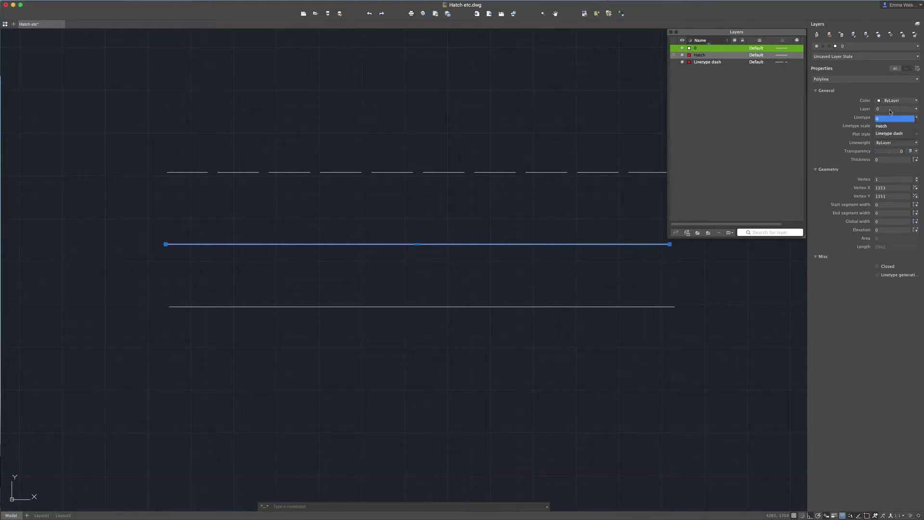
{"action": "left_click", "coordinate": [889, 133]}
{"action": "scroll", "coordinate": [372, 269], "scroll_direction": "up", "scroll_amount": 6}
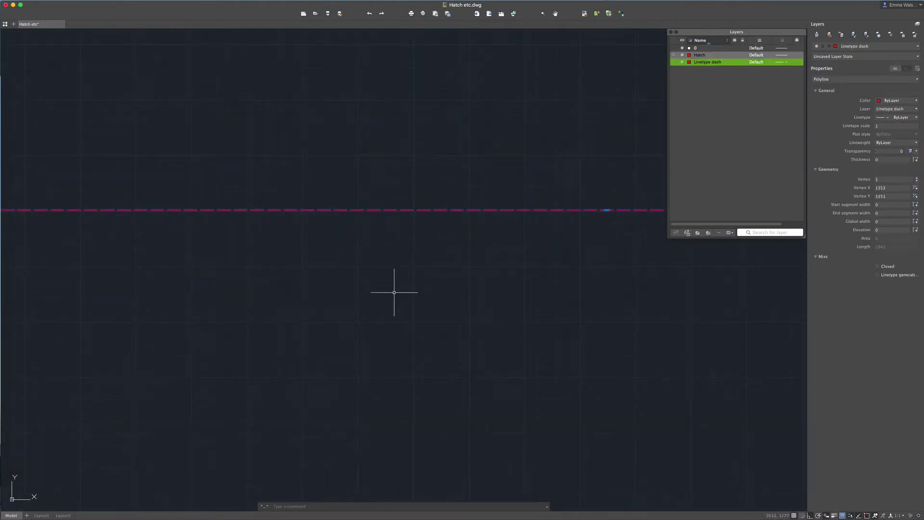
{"action": "scroll", "coordinate": [400, 285], "scroll_direction": "up", "scroll_amount": 3}
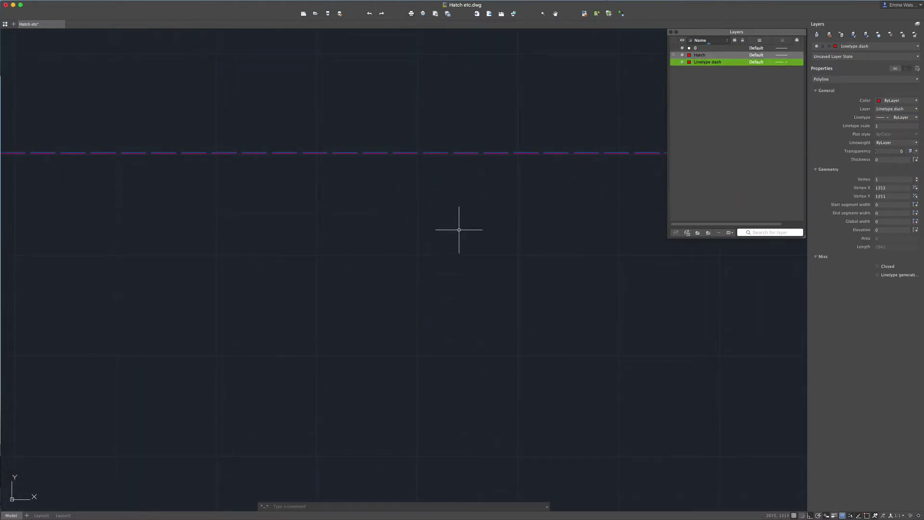
{"action": "scroll", "coordinate": [458, 229], "scroll_direction": "down", "scroll_amount": 5}
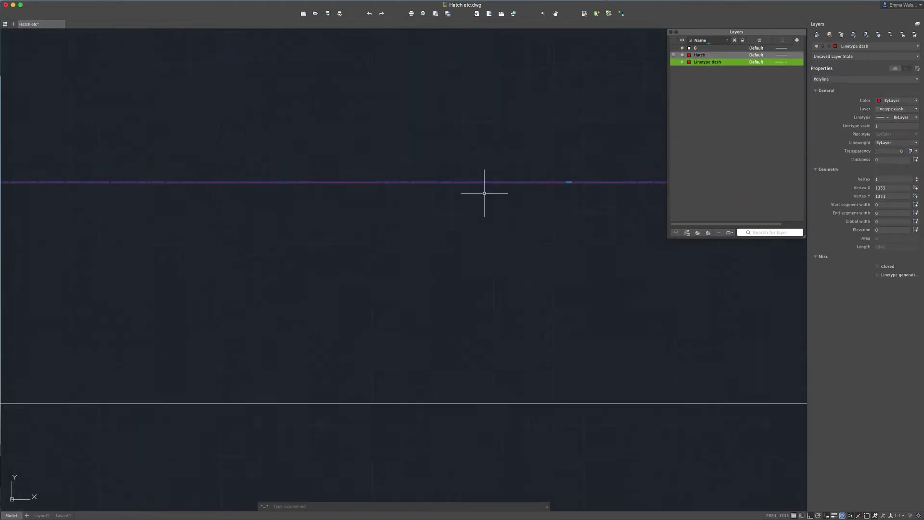
- Set the linetype scale of the middle horizontal line to 20, matching the dashed uppermost line
{"action": "left_click", "coordinate": [888, 125]}
{"action": "type", "text": "2"}
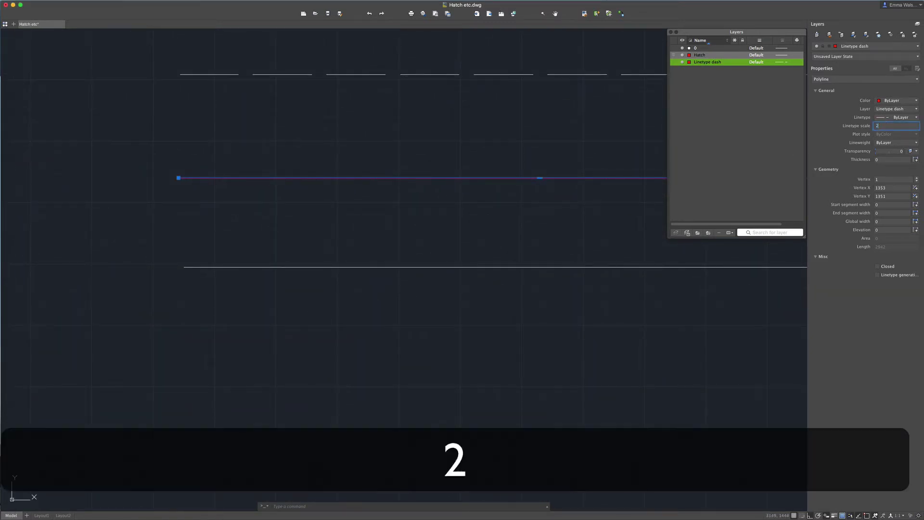
{"action": "key", "text": "Return"}
{"action": "key", "text": "Escape"}
{"action": "scroll", "coordinate": [358, 198], "scroll_direction": "down", "scroll_amount": 3}
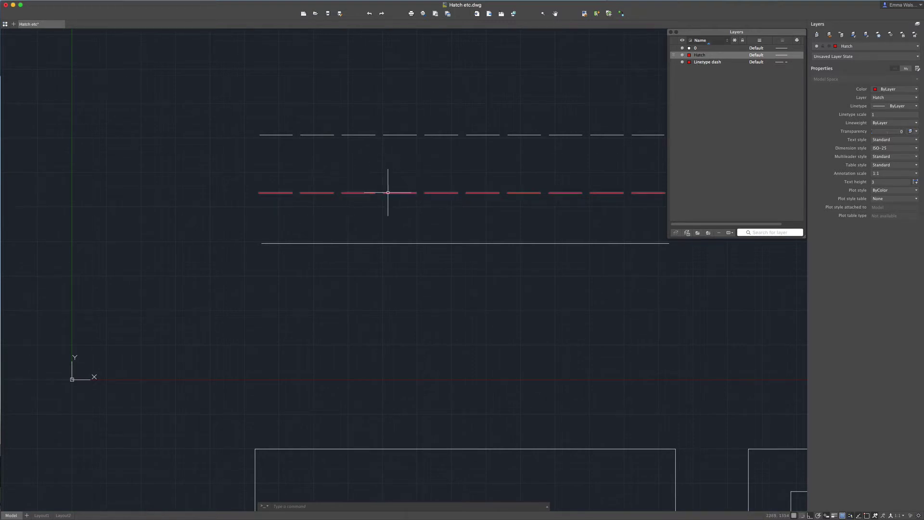
{"action": "scroll", "coordinate": [402, 192], "scroll_direction": "down", "scroll_amount": 2}
{"action": "scroll", "coordinate": [393, 190], "scroll_direction": "up", "scroll_amount": 3}
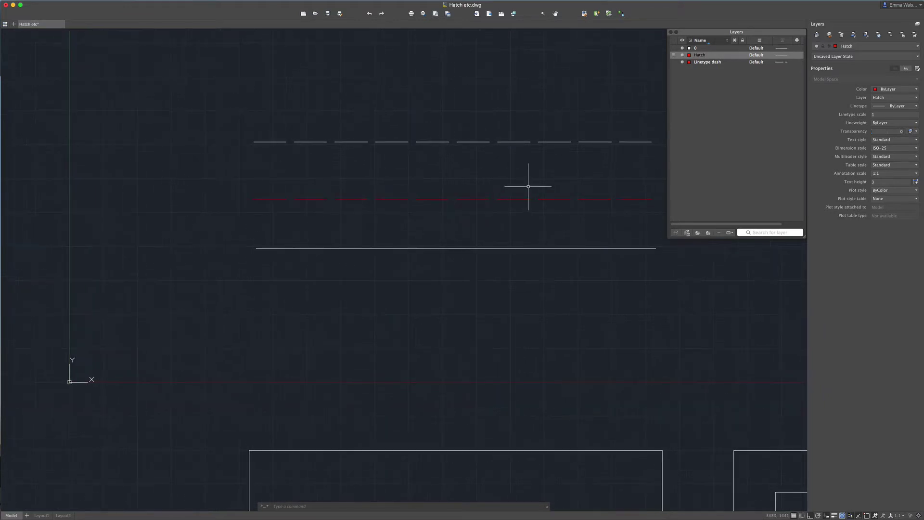
{"action": "scroll", "coordinate": [269, 195], "scroll_direction": "down", "scroll_amount": 2}
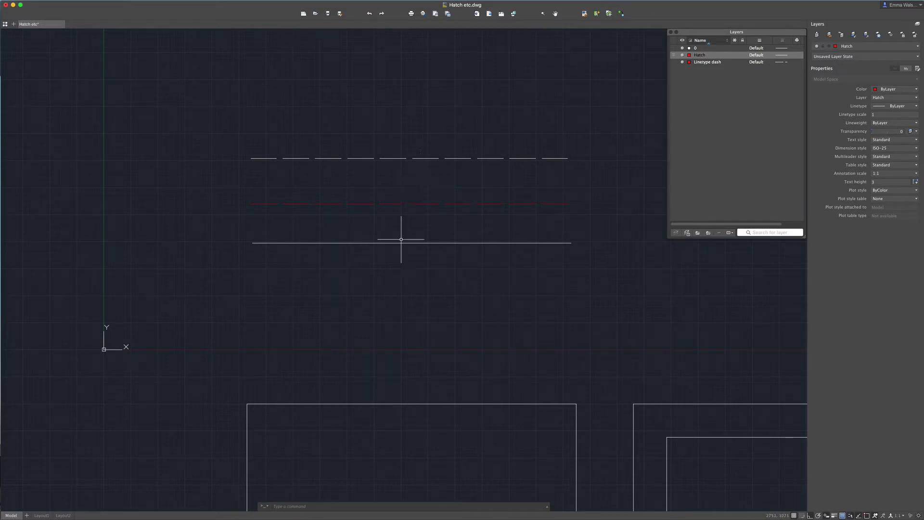
- With the lowest horizontal line selected, load the BATTING linetype from acadltiso.lin into the drawing
{"action": "left_click", "coordinate": [384, 243]}
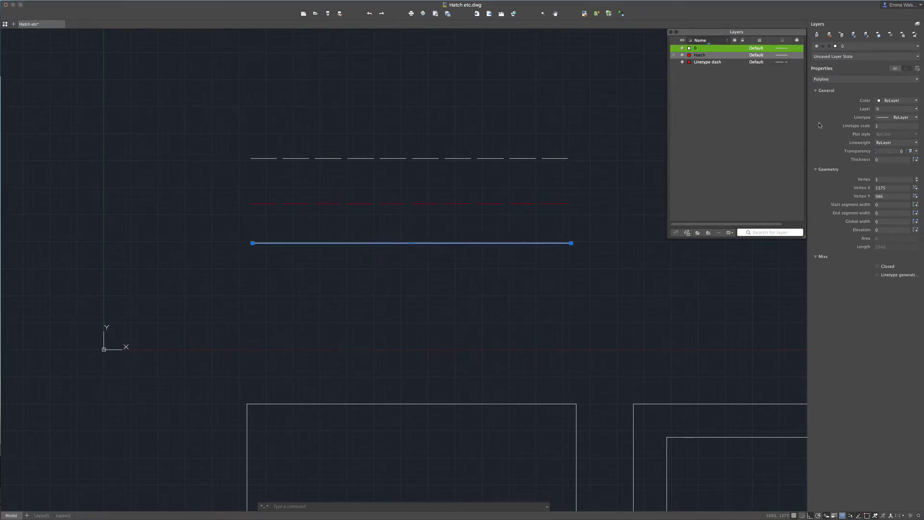
{"action": "left_click", "coordinate": [882, 118]}
{"action": "left_click", "coordinate": [891, 156]}
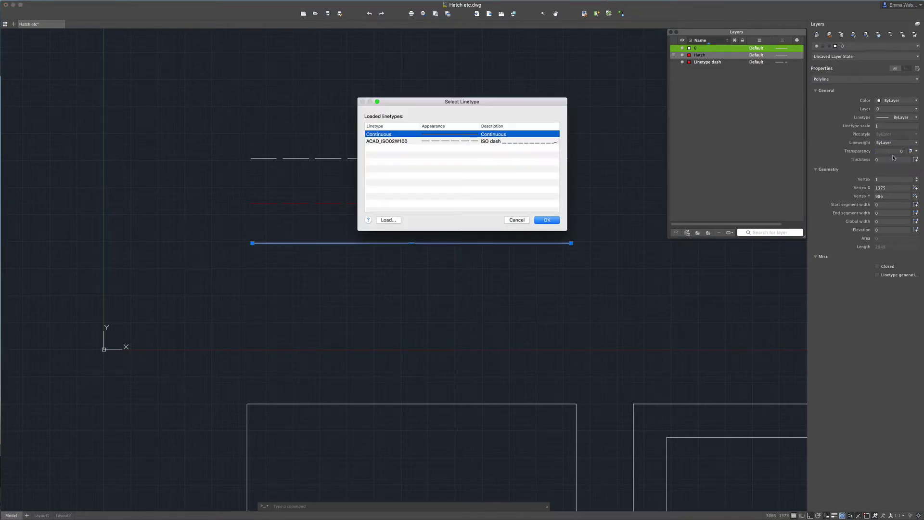
{"action": "left_click_drag", "start_coordinate": [415, 102], "coordinate": [415, 118]}
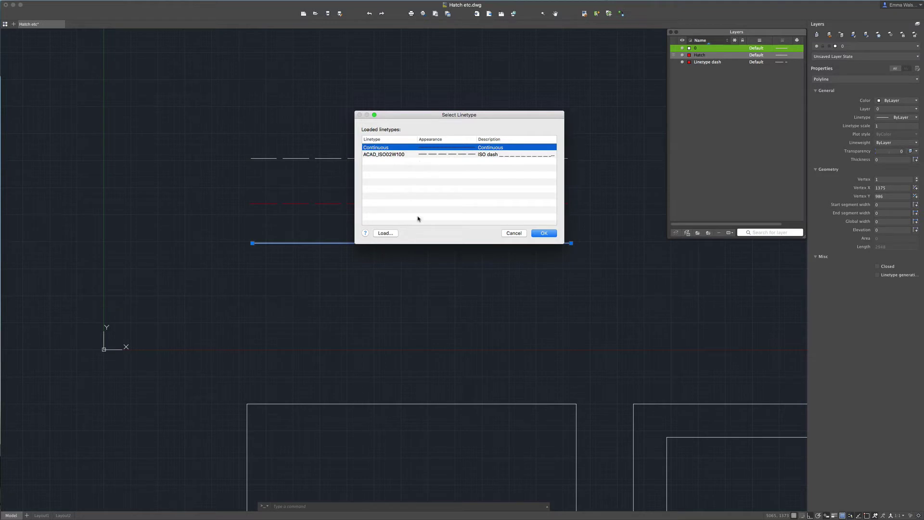
{"action": "left_click", "coordinate": [390, 233]}
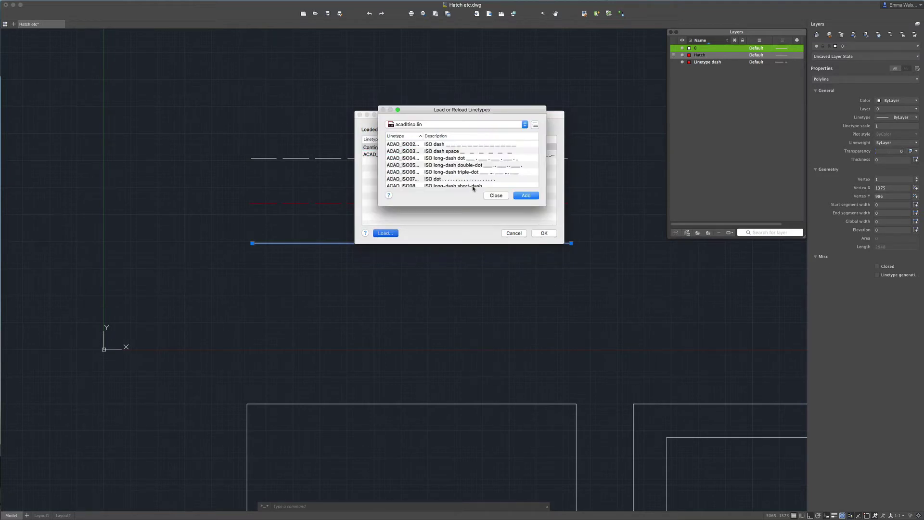
{"action": "scroll", "coordinate": [473, 183], "scroll_direction": "down", "scroll_amount": 5}
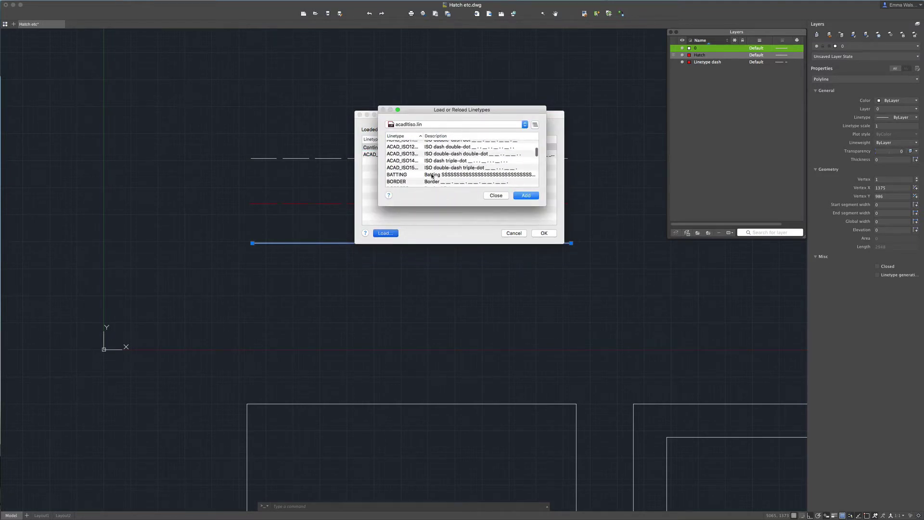
{"action": "left_click", "coordinate": [452, 175]}
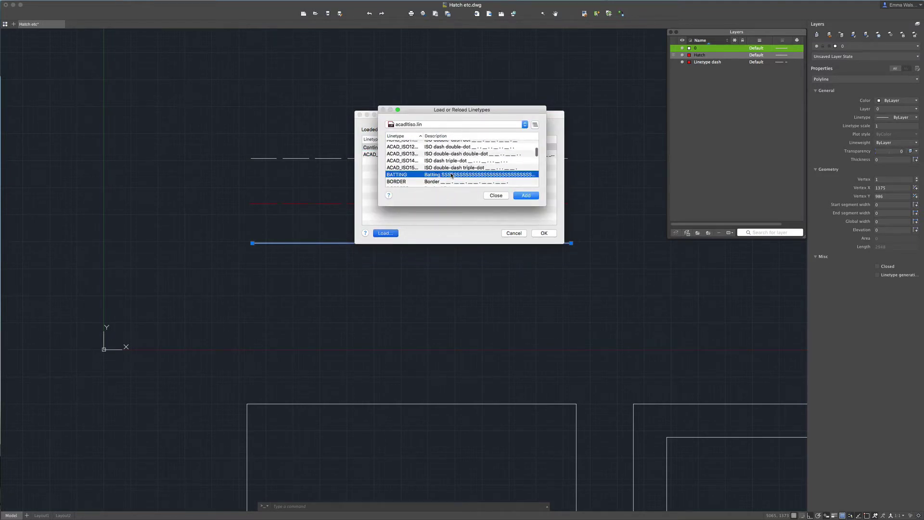
{"action": "left_click", "coordinate": [535, 125]}
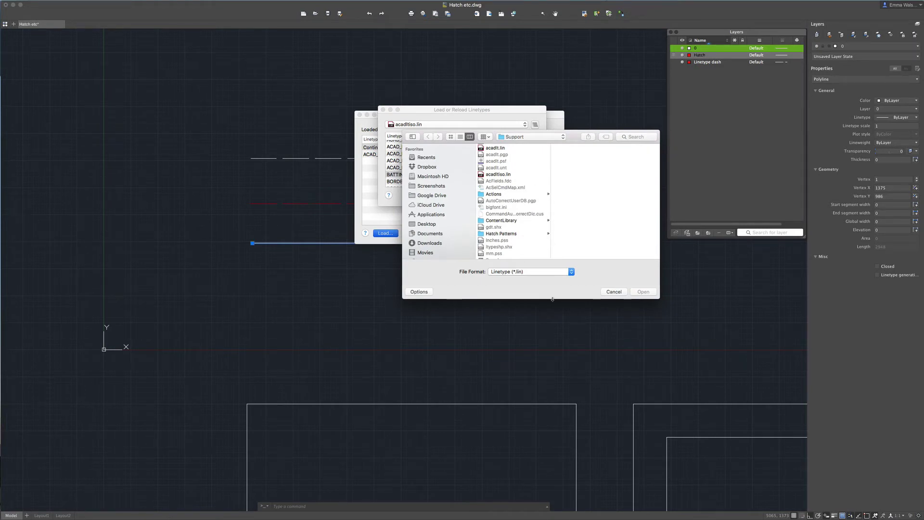
{"action": "left_click", "coordinate": [609, 291]}
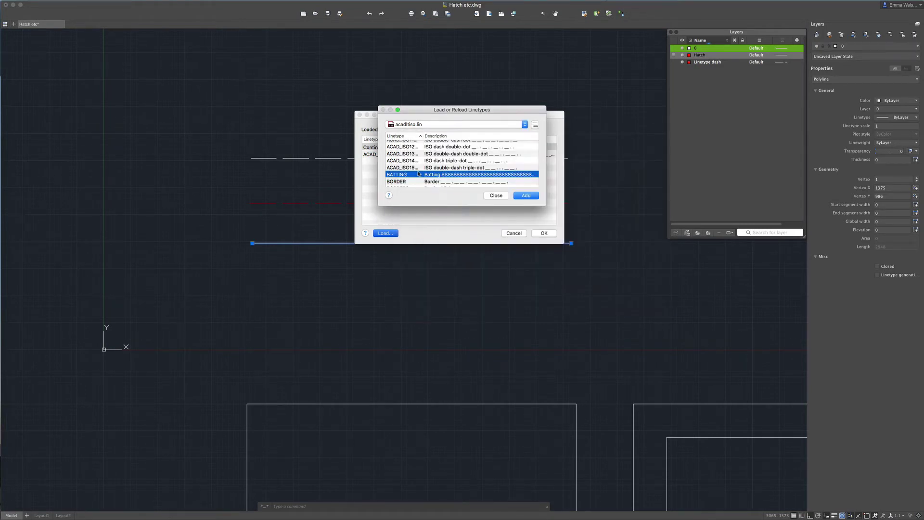
{"action": "left_click", "coordinate": [517, 195]}
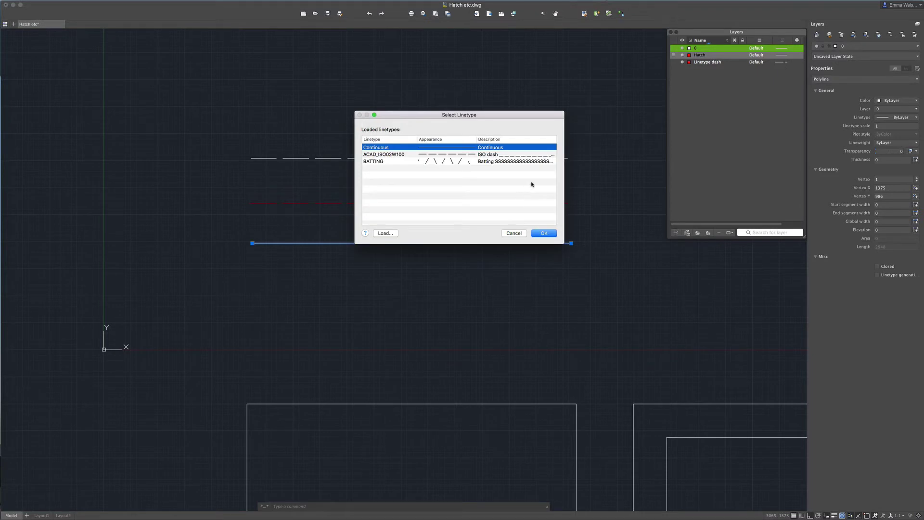
{"action": "left_click", "coordinate": [544, 233]}
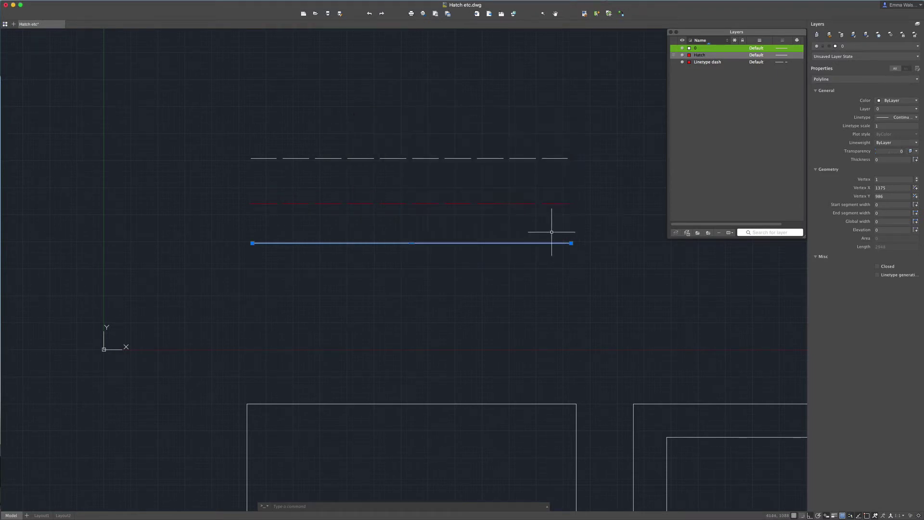
- Assign the BATTING linetype to the lowest horizontal line and set its linetype scale to 20
{"action": "left_click", "coordinate": [896, 118]}
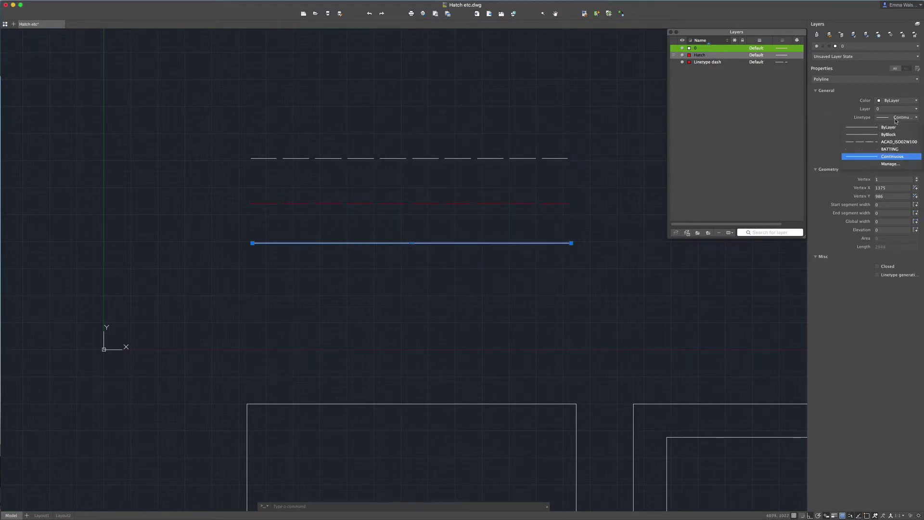
{"action": "left_click", "coordinate": [896, 150]}
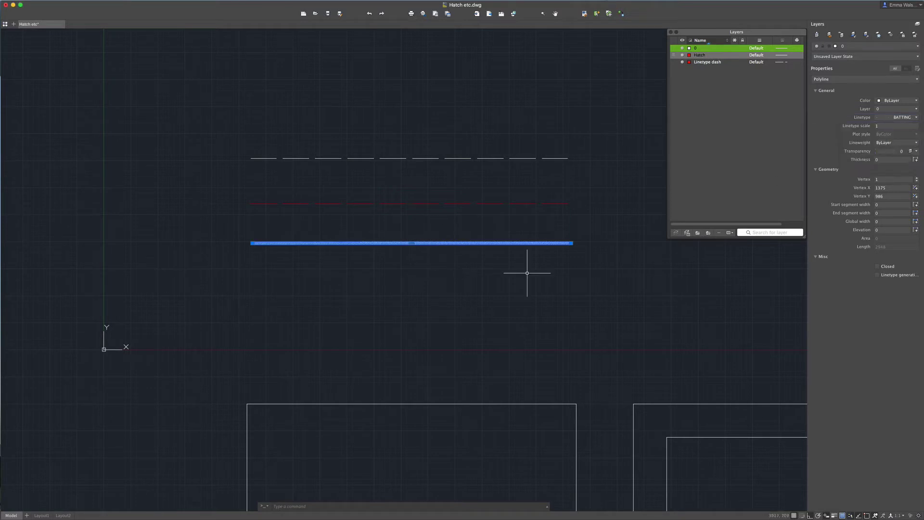
{"action": "left_click", "coordinate": [885, 128]}
{"action": "type", "text": "20"}
{"action": "key", "text": "Return"}
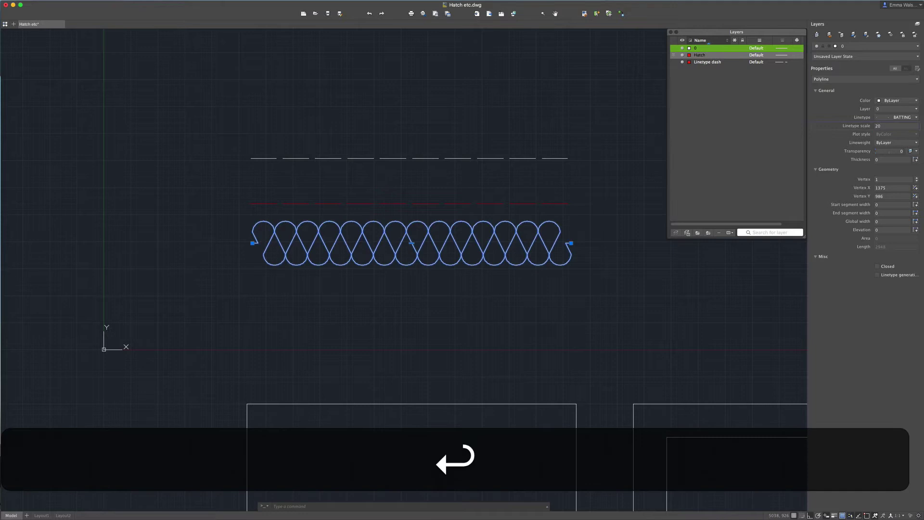
{"action": "key", "text": "super+z"}
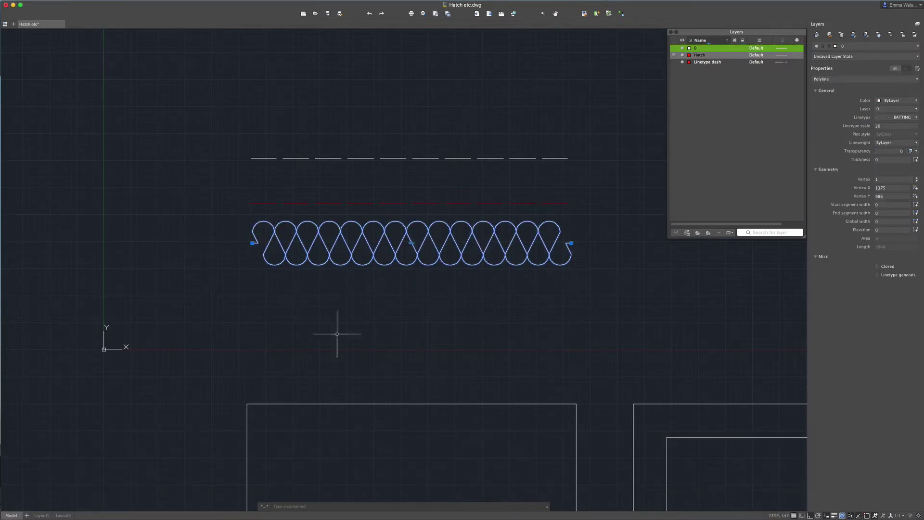
- Stretch the batting line horizontally outward at both ends, placing its left end at about X -152
{"action": "left_click", "coordinate": [252, 243]}
{"action": "left_click", "coordinate": [66, 242]}
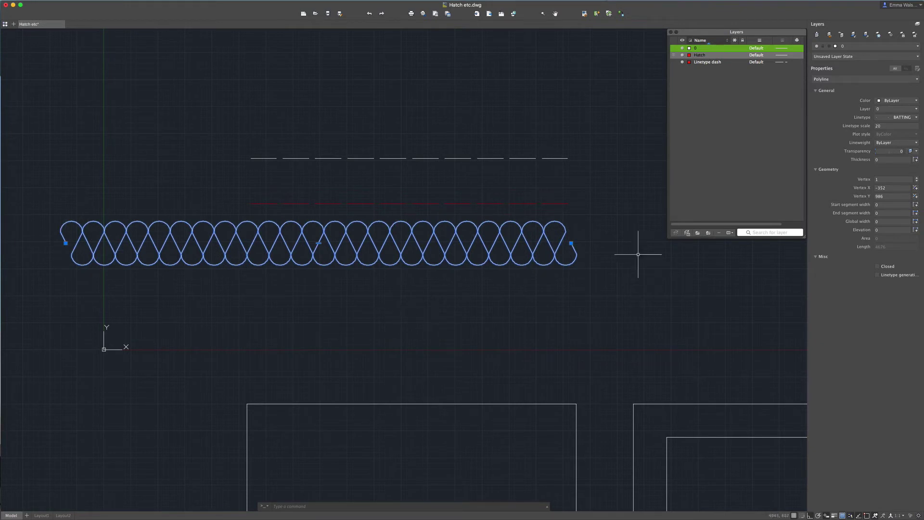
{"action": "left_click", "coordinate": [572, 243]}
{"action": "left_click", "coordinate": [632, 243]}
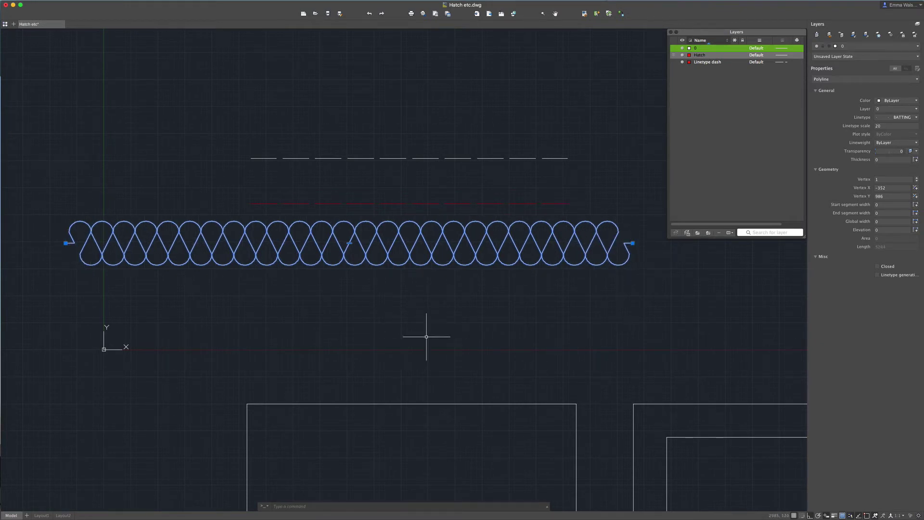
{"action": "key", "text": "Escape"}
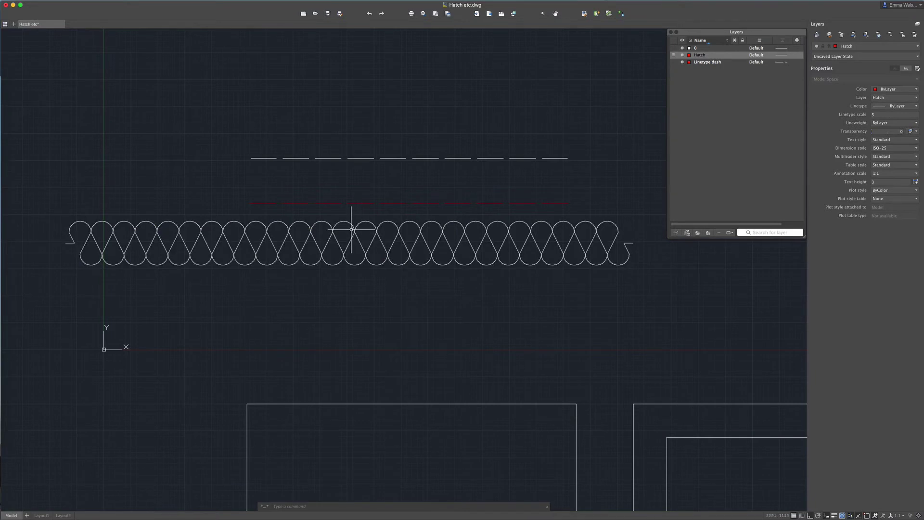
- Start a hatch on the Hatch layer using the upper-left large rectangle as its boundary
{"action": "scroll", "coordinate": [320, 161], "scroll_direction": "down", "scroll_amount": 5}
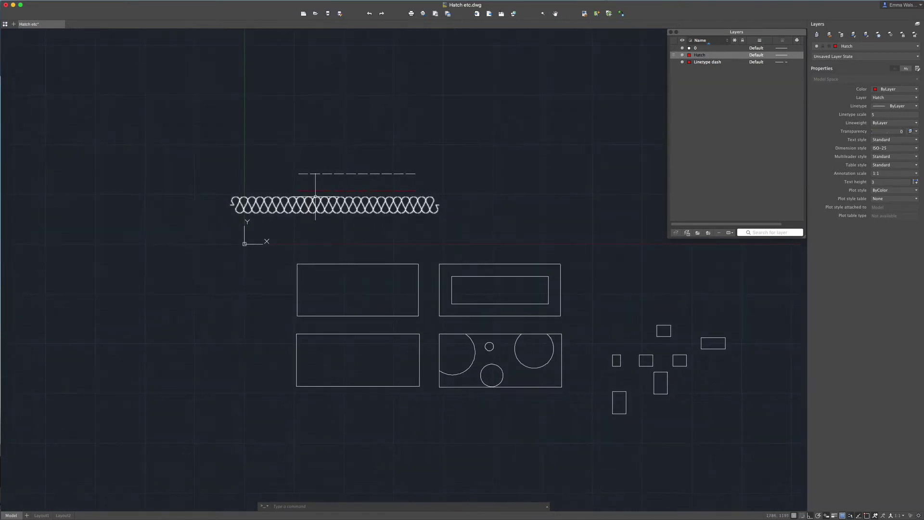
{"action": "scroll", "coordinate": [479, 390], "scroll_direction": "up", "scroll_amount": 2}
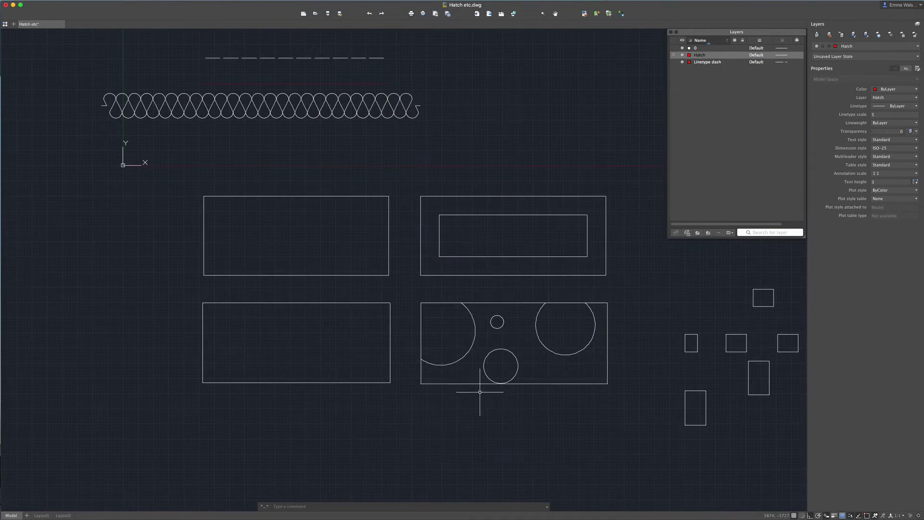
{"action": "scroll", "coordinate": [328, 359], "scroll_direction": "down", "scroll_amount": 2}
{"action": "scroll", "coordinate": [597, 430], "scroll_direction": "up", "scroll_amount": 2}
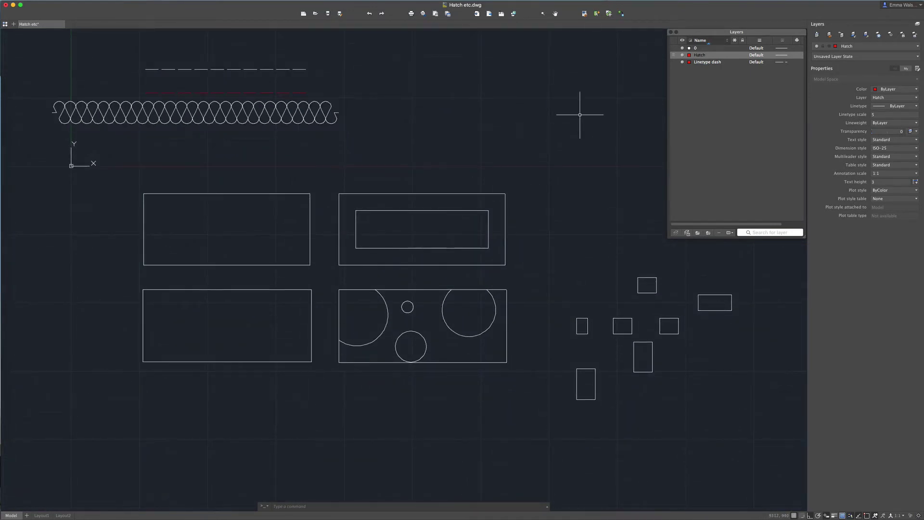
{"action": "left_click", "coordinate": [697, 56]}
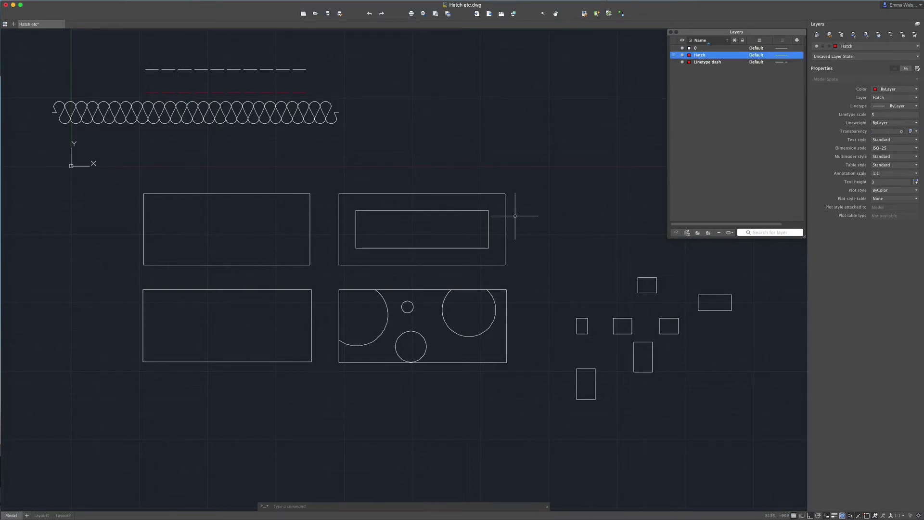
{"action": "type", "text": "h"}
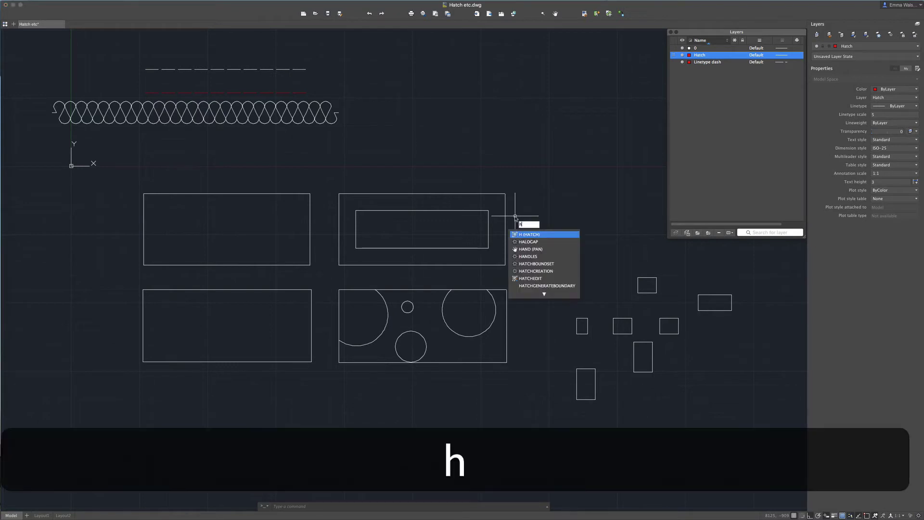
{"action": "key", "text": "Return"}
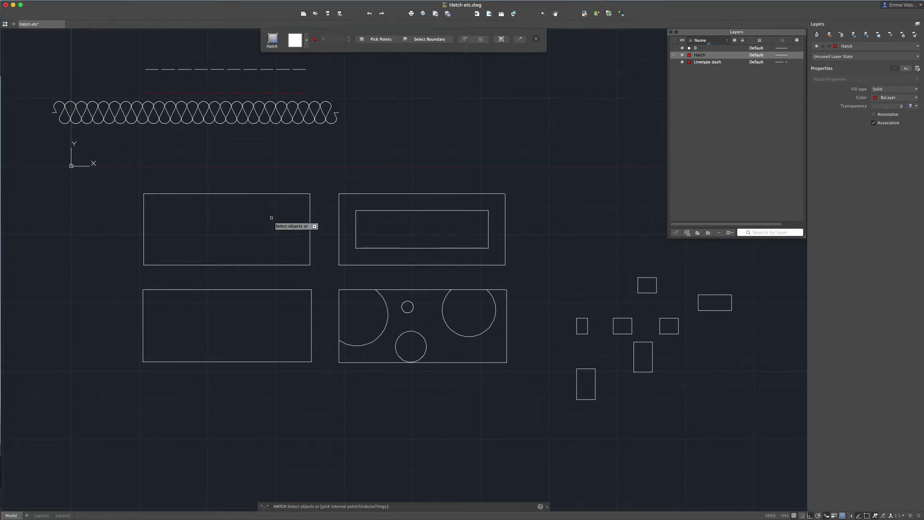
{"action": "left_click", "coordinate": [288, 194]}
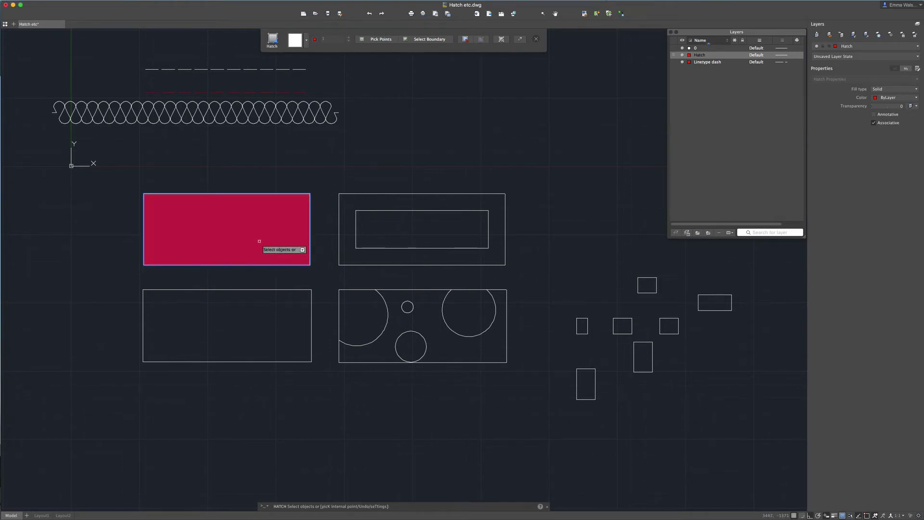
- Change the hatch fill of the upper-left rectangle from solid to the BRICK pattern in the hatch library
{"action": "left_click", "coordinate": [306, 40]}
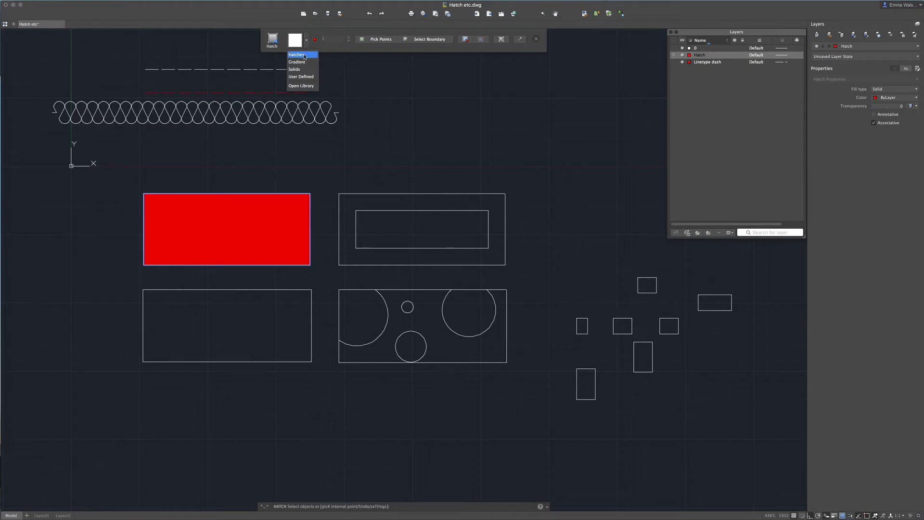
{"action": "left_click", "coordinate": [297, 55]}
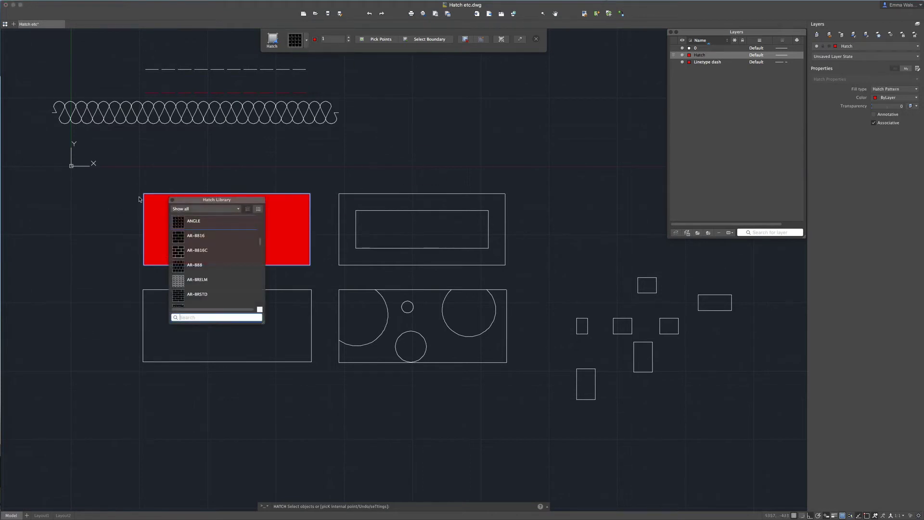
{"action": "left_click_drag", "start_coordinate": [222, 199], "coordinate": [208, 47]}
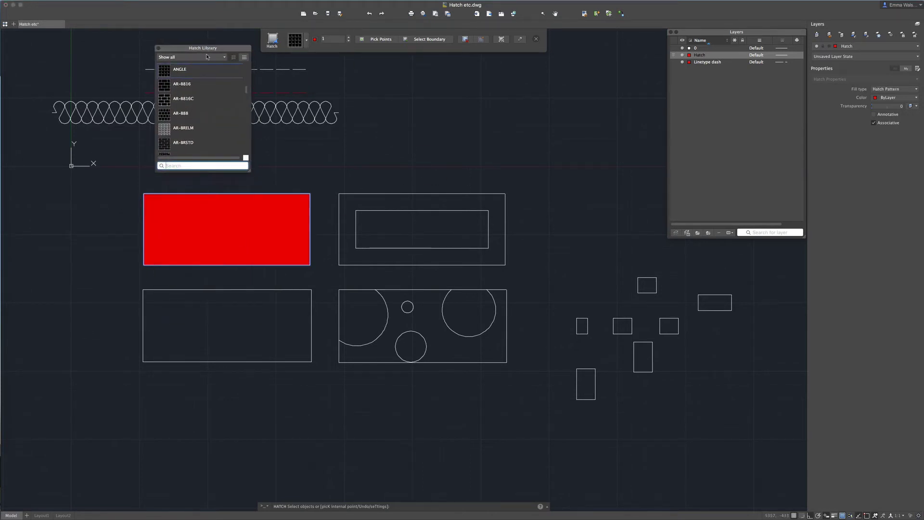
{"action": "scroll", "coordinate": [194, 120], "scroll_direction": "down", "scroll_amount": 15}
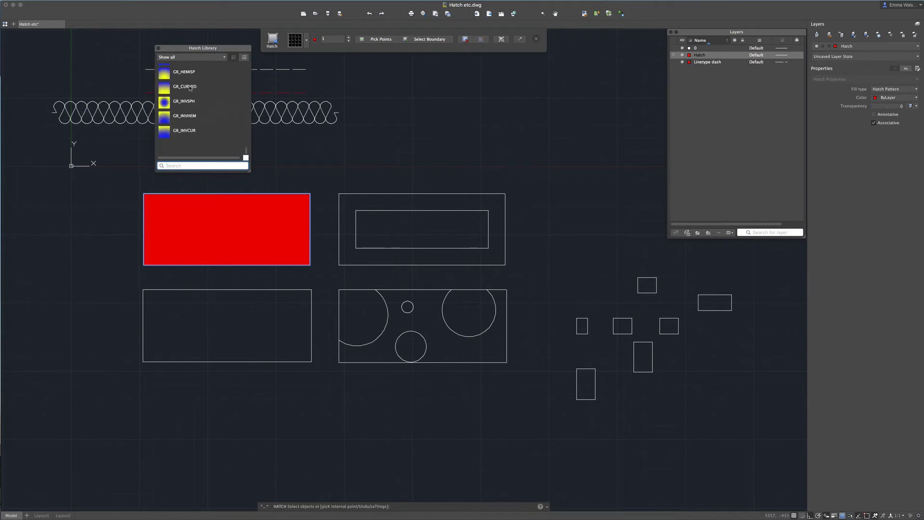
{"action": "scroll", "coordinate": [194, 120], "scroll_direction": "up", "scroll_amount": 15}
{"action": "left_click", "coordinate": [195, 120]}
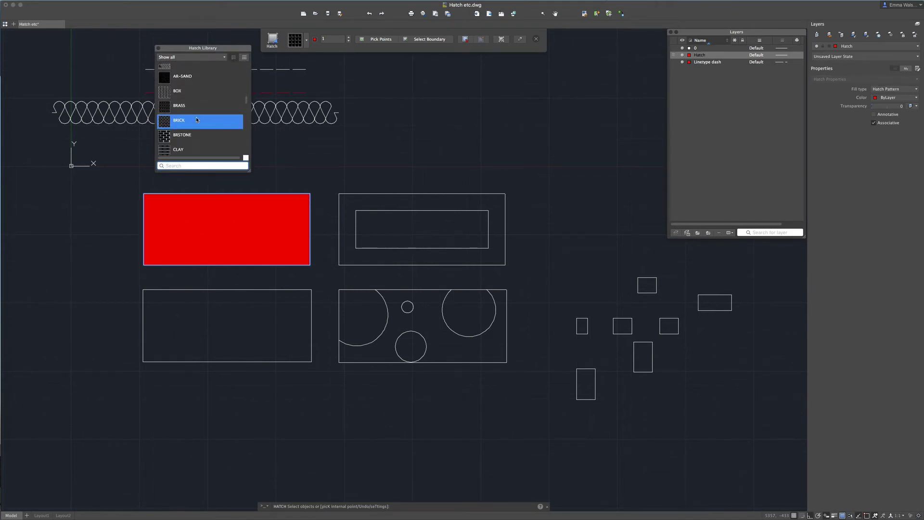
{"action": "scroll", "coordinate": [197, 120], "scroll_direction": "down", "scroll_amount": 1}
{"action": "scroll", "coordinate": [196, 120], "scroll_direction": "down", "scroll_amount": 1}
{"action": "left_click", "coordinate": [178, 87]}
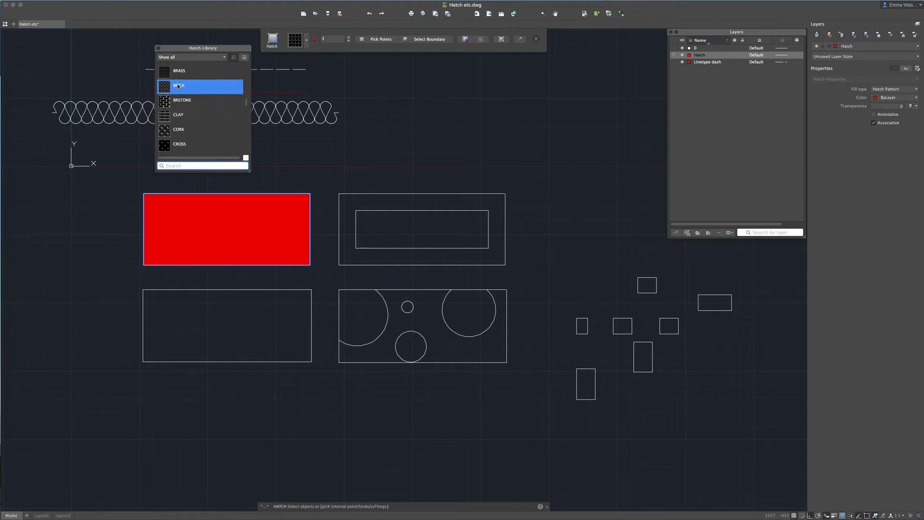
- Browse the other patterns in the hatch library, including the ANSI and AR series
{"action": "scroll", "coordinate": [202, 87], "scroll_direction": "up", "scroll_amount": 3}
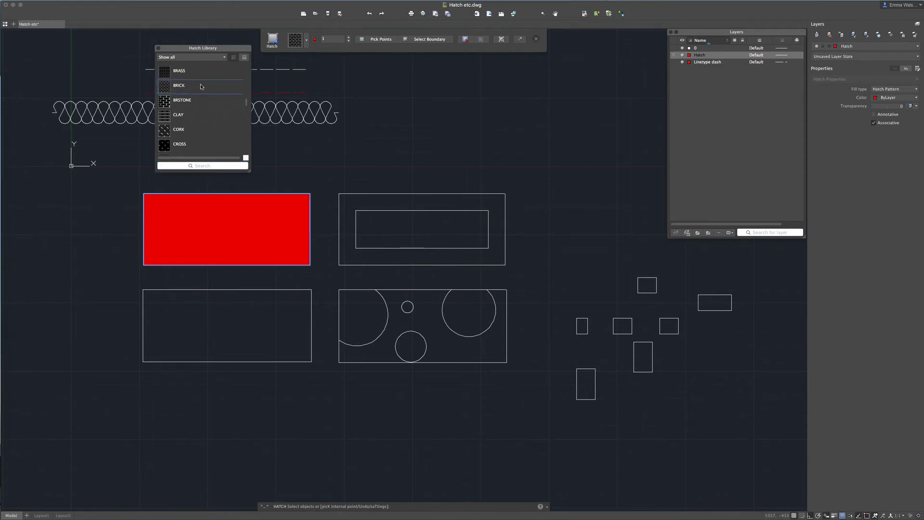
{"action": "scroll", "coordinate": [202, 86], "scroll_direction": "up", "scroll_amount": 5}
{"action": "left_click", "coordinate": [197, 86]}
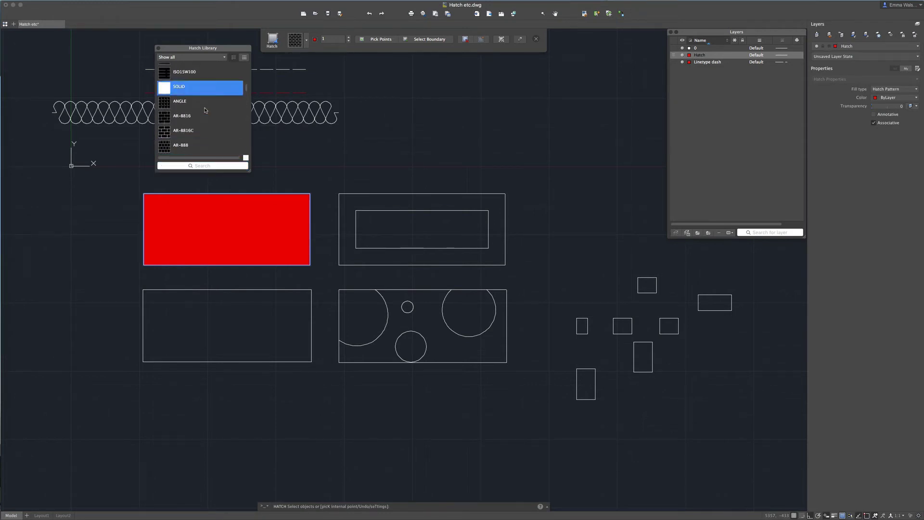
{"action": "left_click", "coordinate": [197, 103]}
{"action": "scroll", "coordinate": [197, 105], "scroll_direction": "up", "scroll_amount": 4}
{"action": "left_click", "coordinate": [198, 103]}
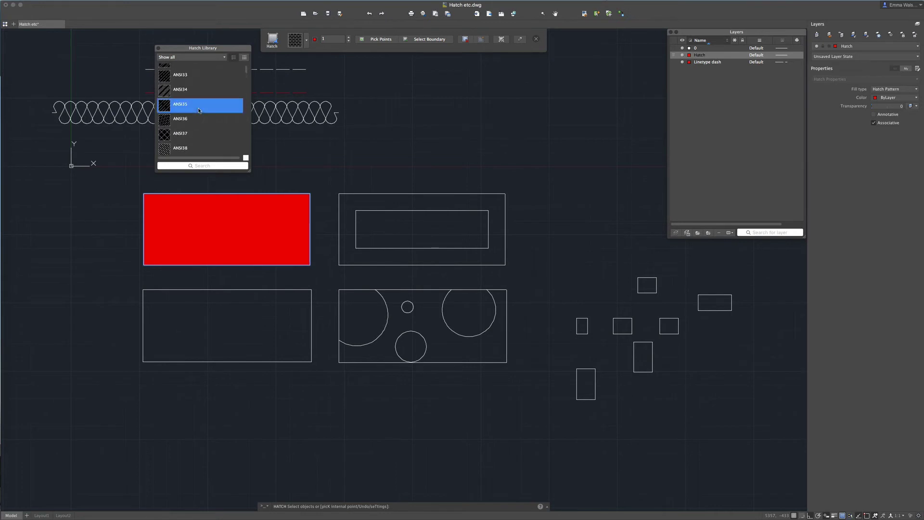
{"action": "scroll", "coordinate": [198, 109], "scroll_direction": "up", "scroll_amount": 2}
{"action": "scroll", "coordinate": [199, 110], "scroll_direction": "down", "scroll_amount": 5}
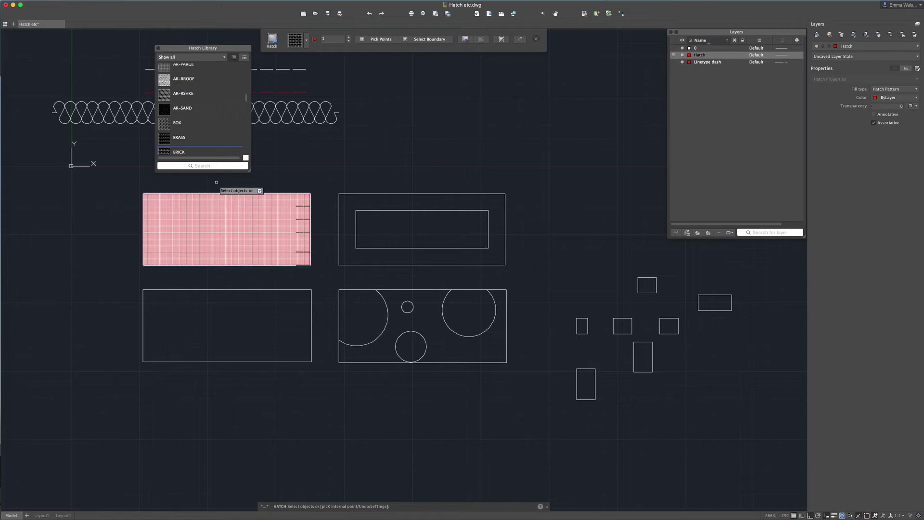
- Set the brick hatch scale to 100 and inspect the pattern size in the upper-left rectangle
{"action": "left_click", "coordinate": [334, 38]}
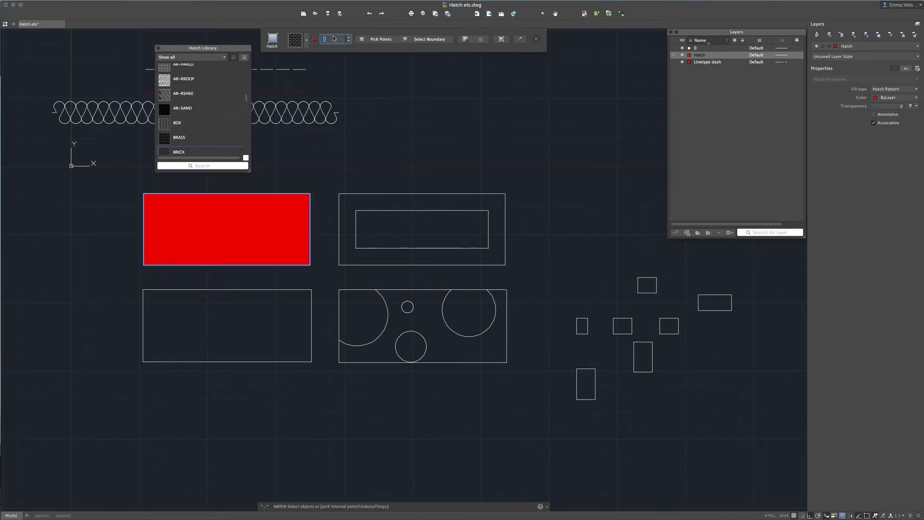
{"action": "type", "text": "100"}
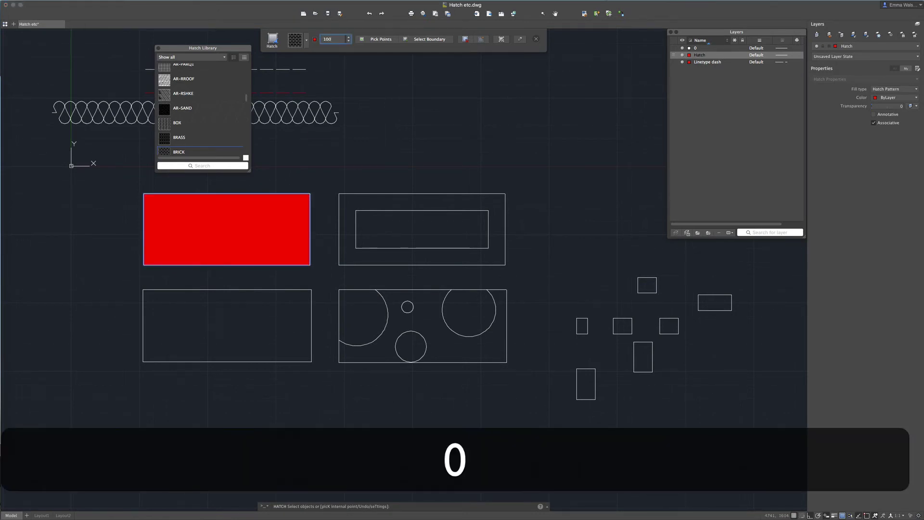
{"action": "scroll", "coordinate": [248, 230], "scroll_direction": "up", "scroll_amount": 4}
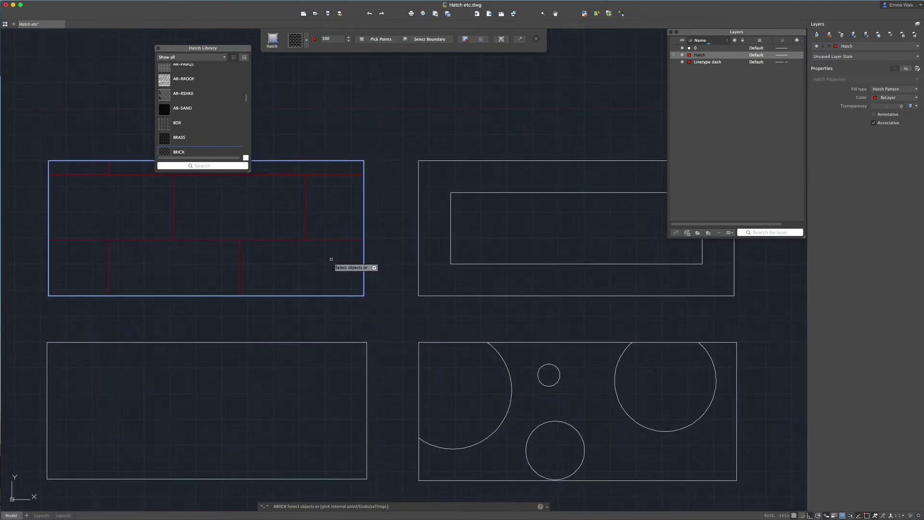
{"action": "scroll", "coordinate": [298, 261], "scroll_direction": "down", "scroll_amount": 5}
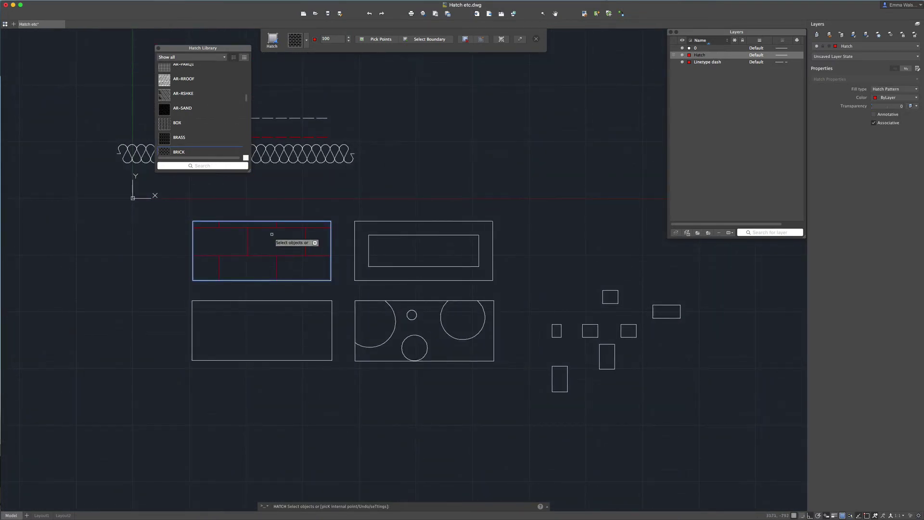
- Set the brick hatch scale to 50 and finish the hatch in the upper-left rectangle
{"action": "double_click", "coordinate": [341, 38]}
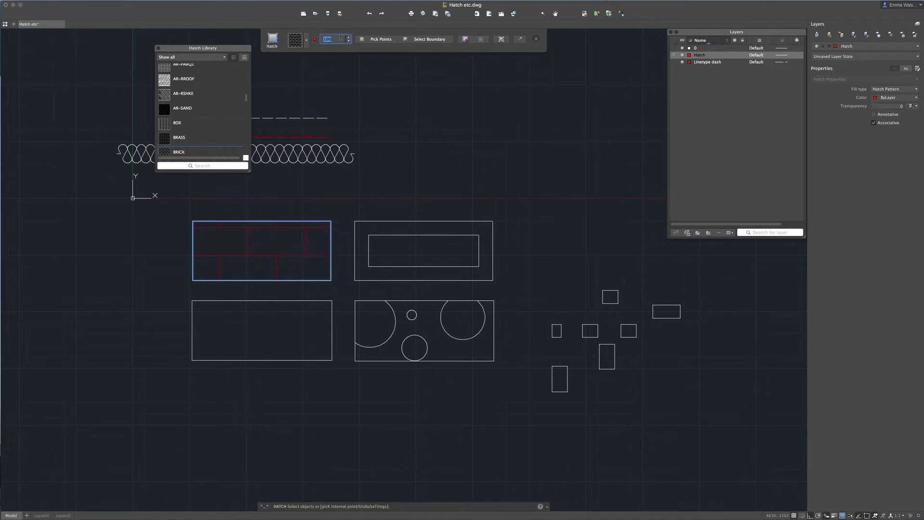
{"action": "type", "text": "50"}
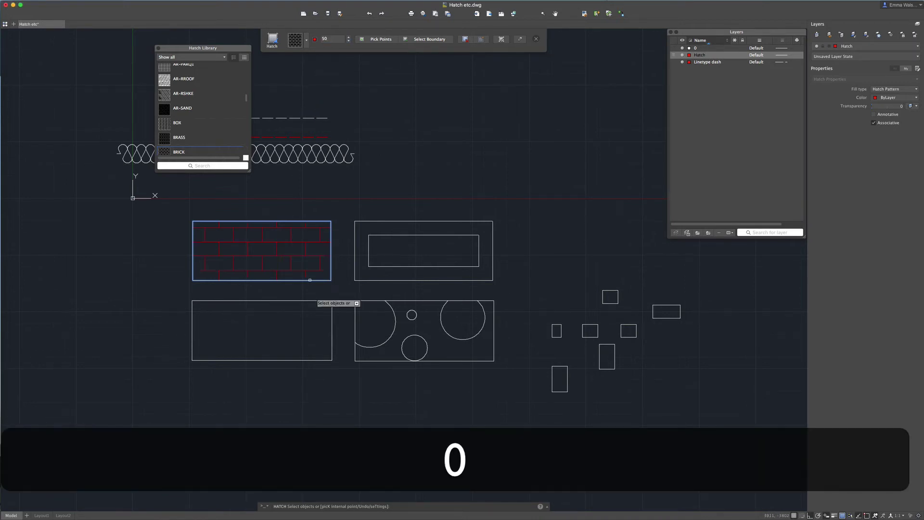
{"action": "scroll", "coordinate": [283, 250], "scroll_direction": "up", "scroll_amount": 3}
{"action": "scroll", "coordinate": [350, 325], "scroll_direction": "down", "scroll_amount": 3}
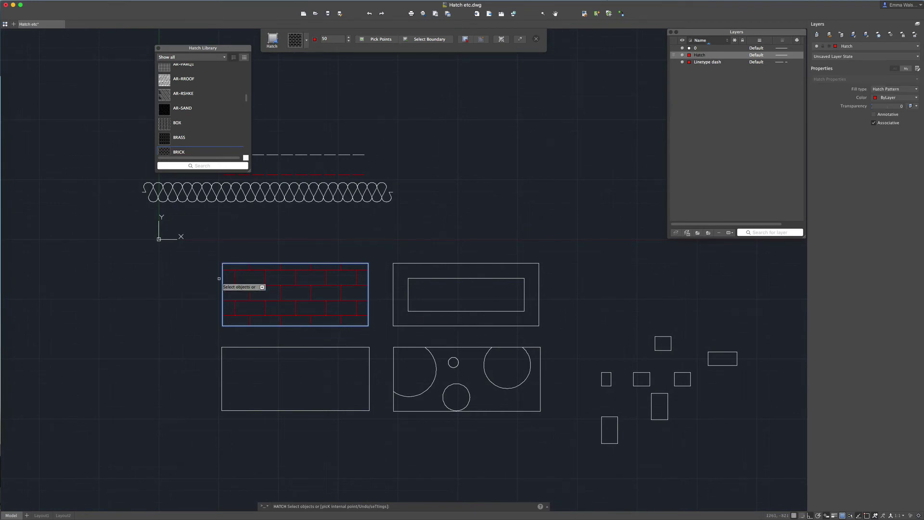
{"action": "key", "text": "Return"}
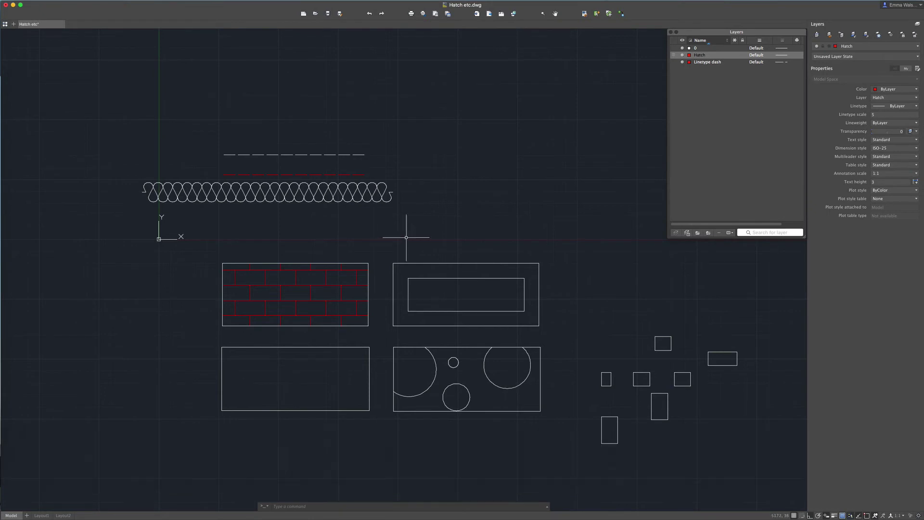
- Hatch the area between the nested rectangles with the brick pattern by picking an internal point between them
{"action": "scroll", "coordinate": [561, 264], "scroll_direction": "up", "scroll_amount": 3}
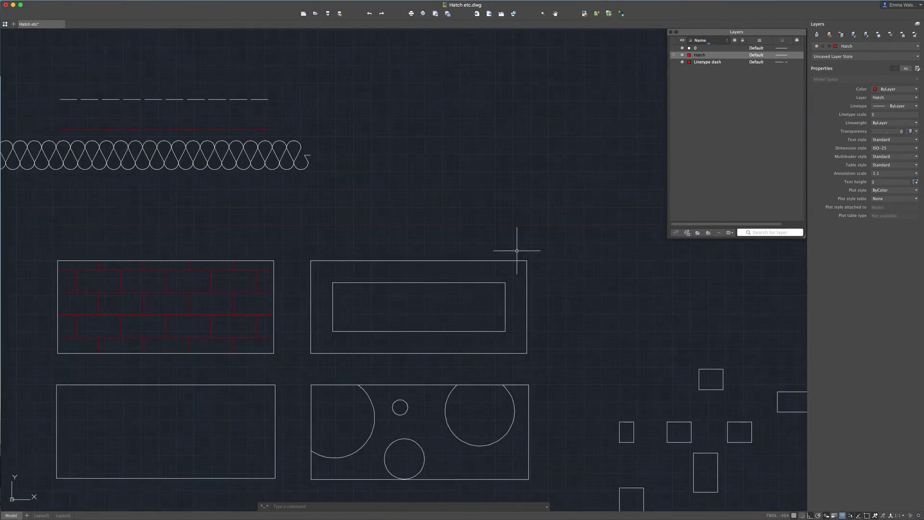
{"action": "type", "text": "h"}
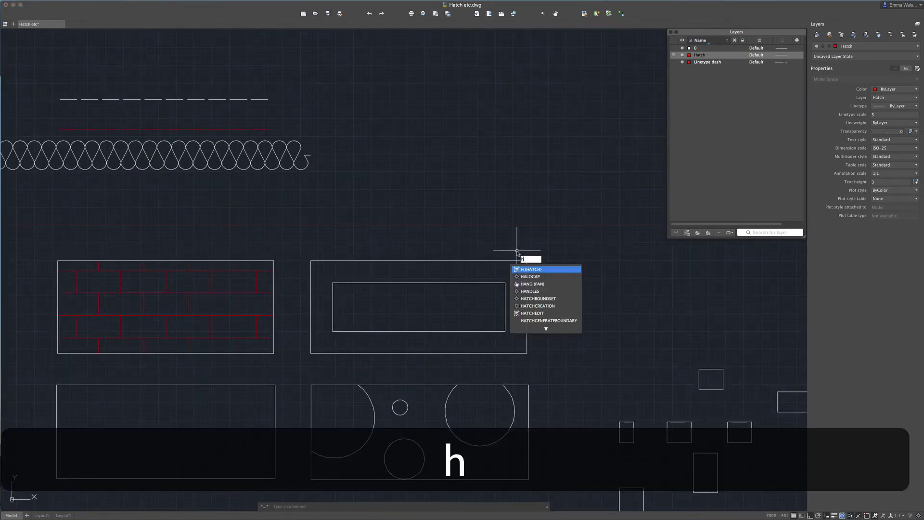
{"action": "key", "text": "Return"}
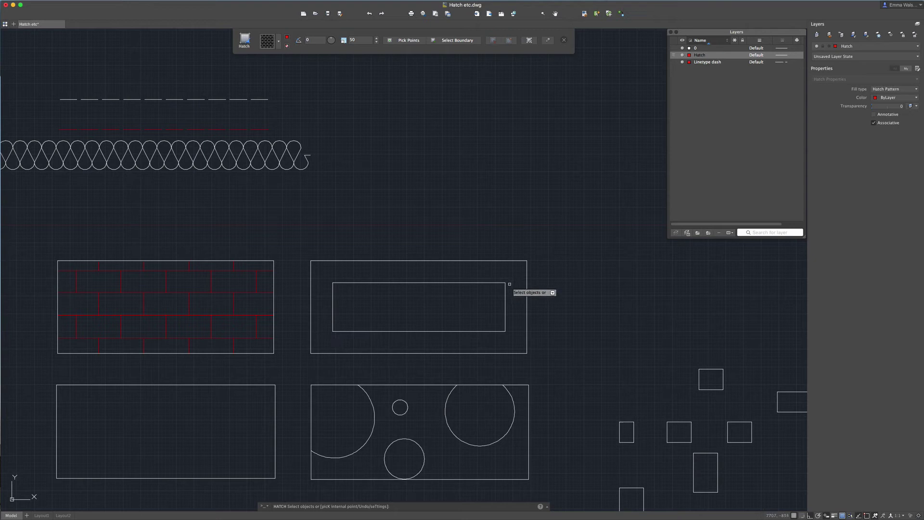
{"action": "left_click", "coordinate": [413, 42]}
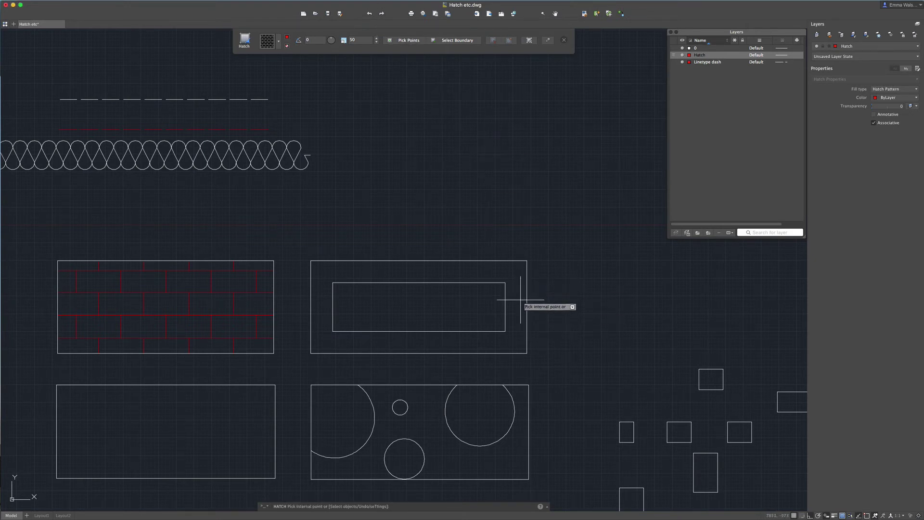
{"action": "left_click", "coordinate": [321, 336]}
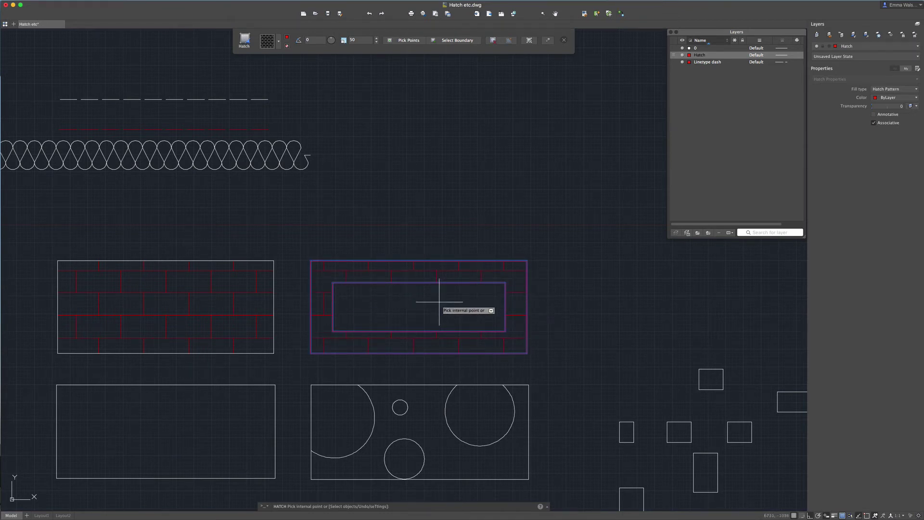
{"action": "key", "text": "Return"}
{"action": "scroll", "coordinate": [439, 294], "scroll_direction": "up", "scroll_amount": 1}
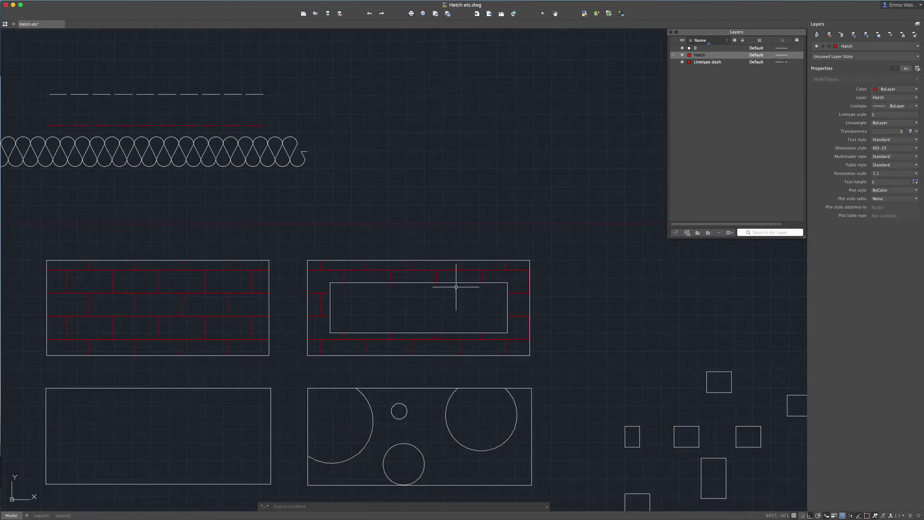
{"action": "left_click", "coordinate": [455, 282]}
{"action": "left_click", "coordinate": [452, 260]}
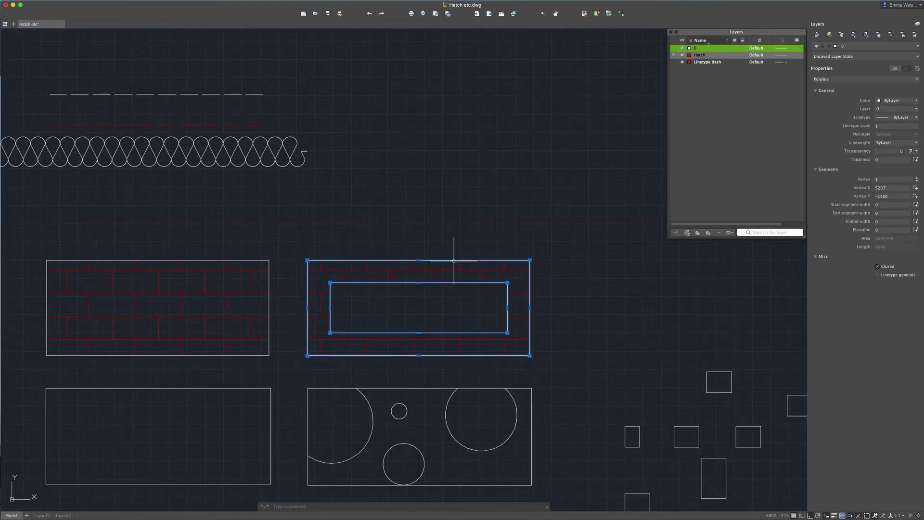
{"action": "type", "text": "m"}
{"action": "key", "text": "space"}
{"action": "left_click", "coordinate": [560, 366]}
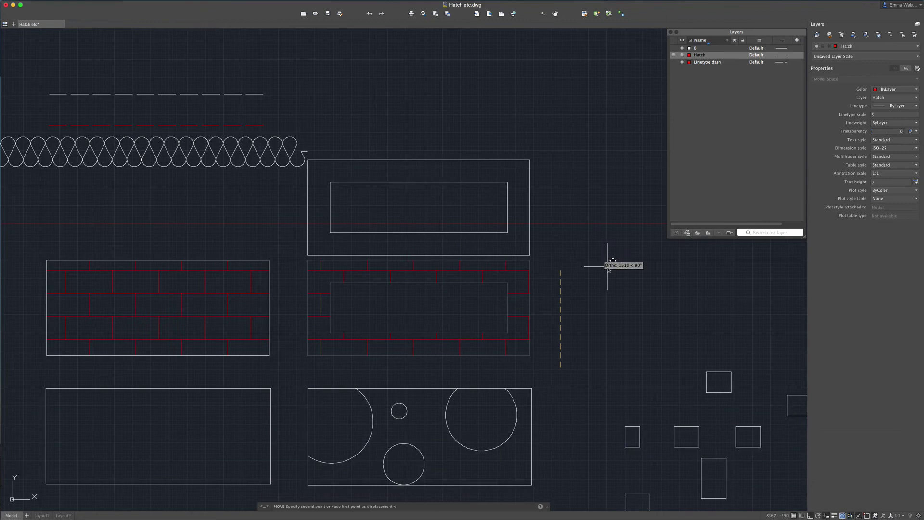
{"action": "key", "text": "super+z"}
- Copy both nested rectangles without their hatch to the empty area diagonally up and to the right, with Ortho switched off
{"action": "type", "text": "cp"}
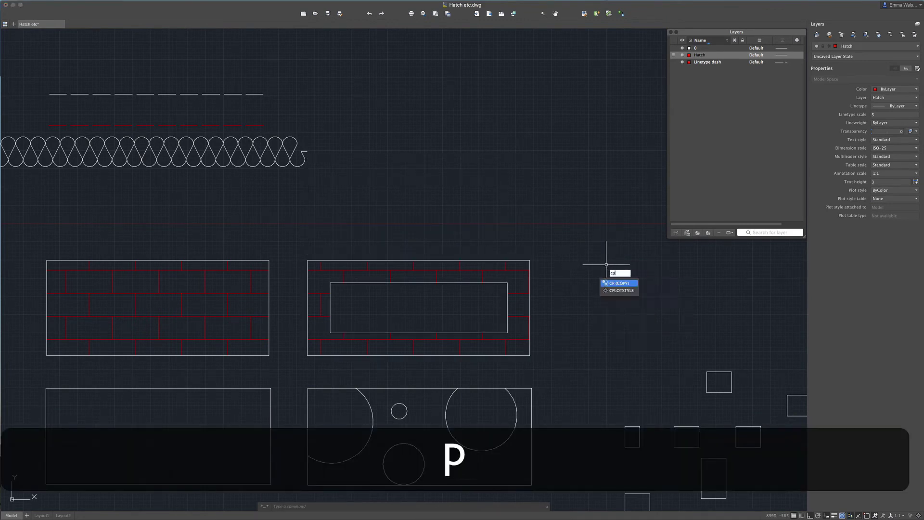
{"action": "key", "text": "space"}
{"action": "left_click", "coordinate": [574, 302]}
{"action": "scroll", "coordinate": [454, 331], "scroll_direction": "down", "scroll_amount": 3}
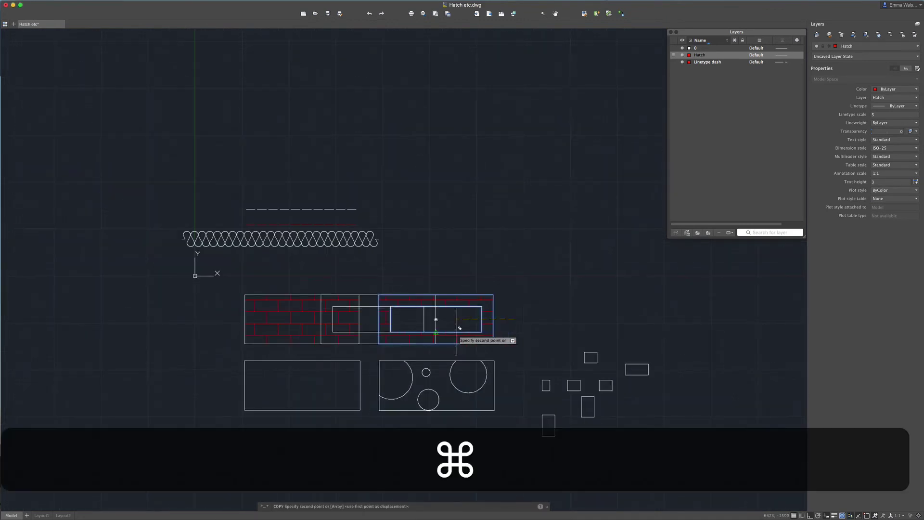
{"action": "key", "text": "super+l"}
{"action": "left_click", "coordinate": [574, 254]}
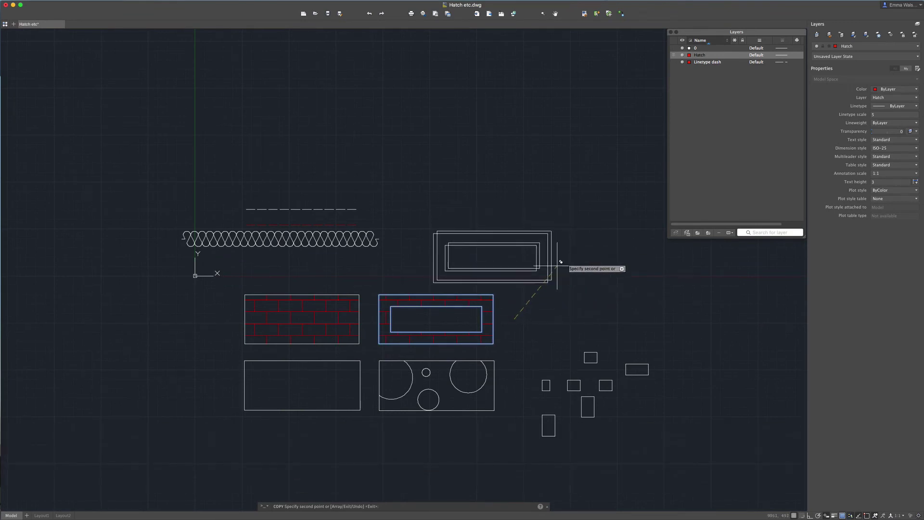
{"action": "key", "text": "Escape"}
- Hatch the copied rectangles with the brick pattern by selecting only the outer rectangle as the boundary object
{"action": "scroll", "coordinate": [506, 260], "scroll_direction": "up", "scroll_amount": 5}
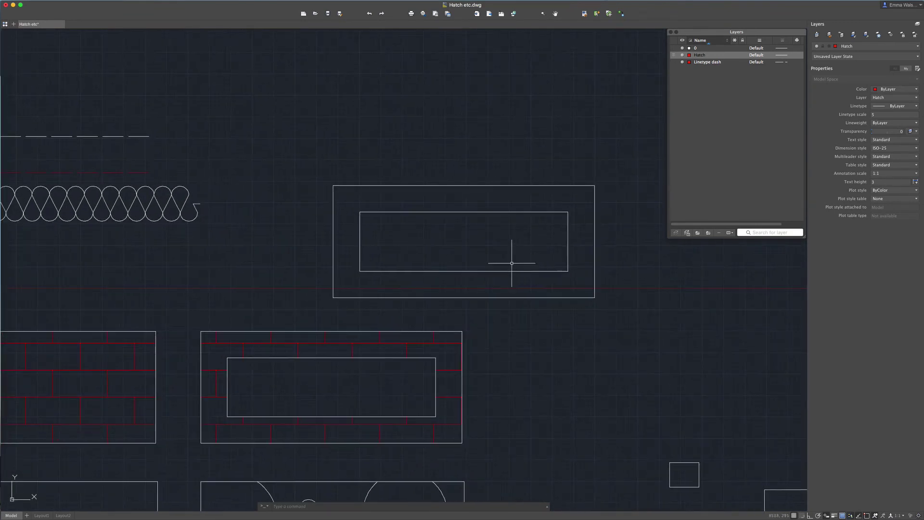
{"action": "type", "text": "h"}
{"action": "key", "text": "Return"}
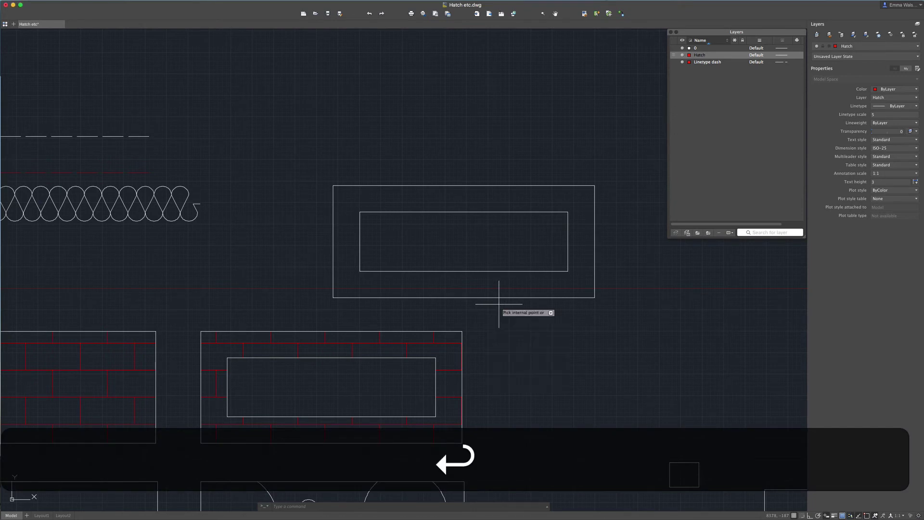
{"action": "left_click", "coordinate": [447, 41]}
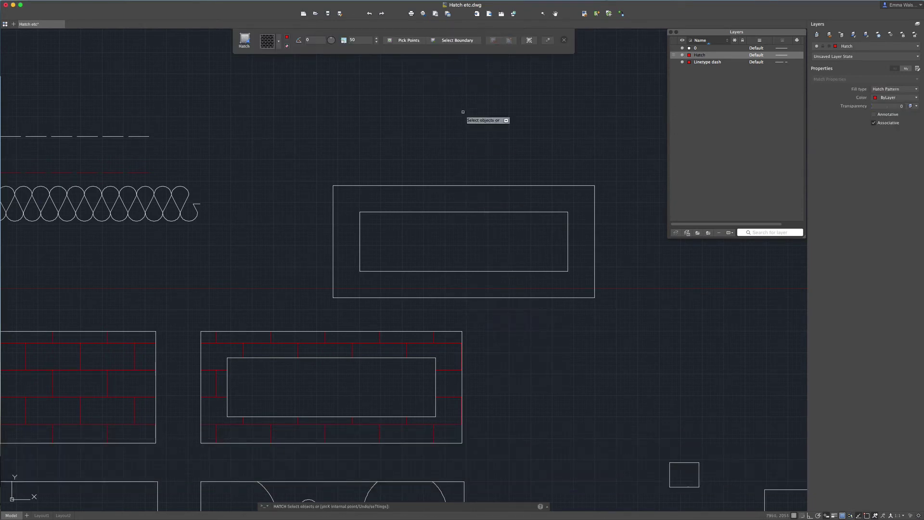
{"action": "left_click", "coordinate": [476, 186]}
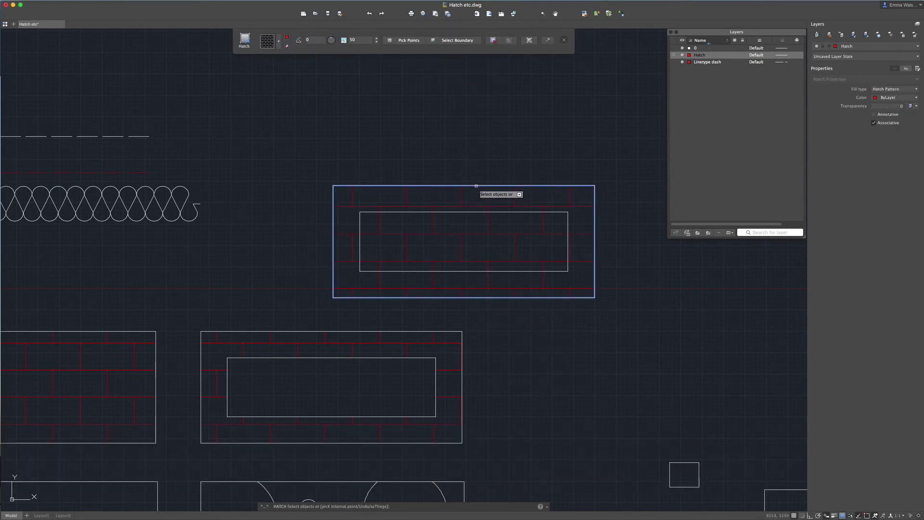
{"action": "key", "text": "Return"}
{"action": "scroll", "coordinate": [497, 316], "scroll_direction": "down", "scroll_amount": 5}
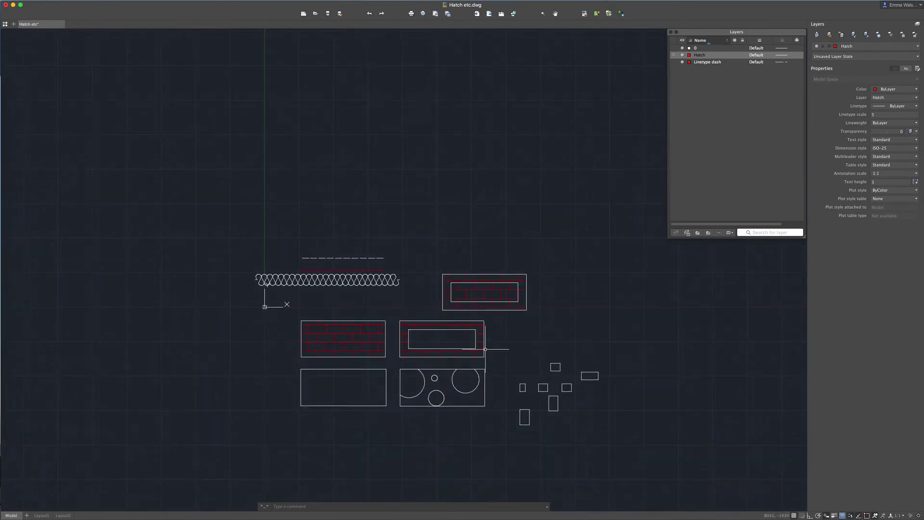
{"action": "scroll", "coordinate": [489, 210], "scroll_direction": "up", "scroll_amount": 5}
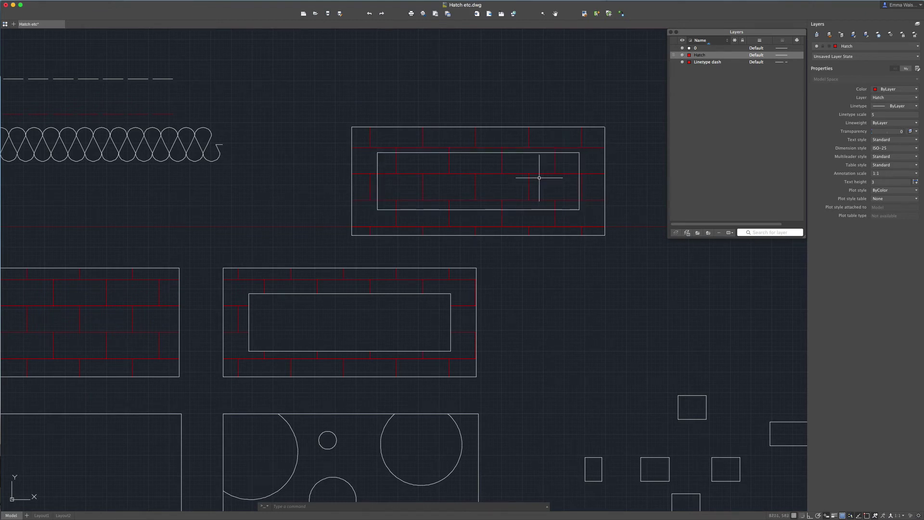
- Add the inner rectangle of the upper-right copy to its brick hatch boundary so the middle stays empty
{"action": "left_click", "coordinate": [518, 185]}
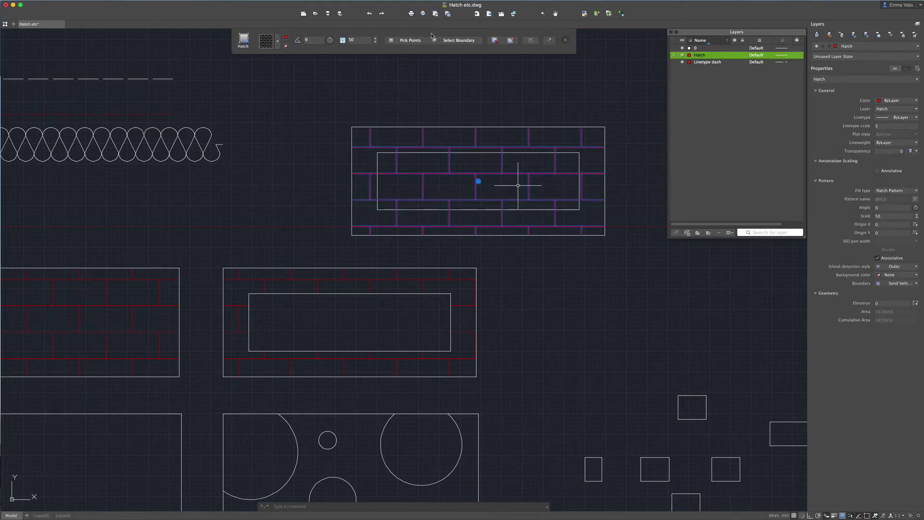
{"action": "left_click", "coordinate": [462, 41]}
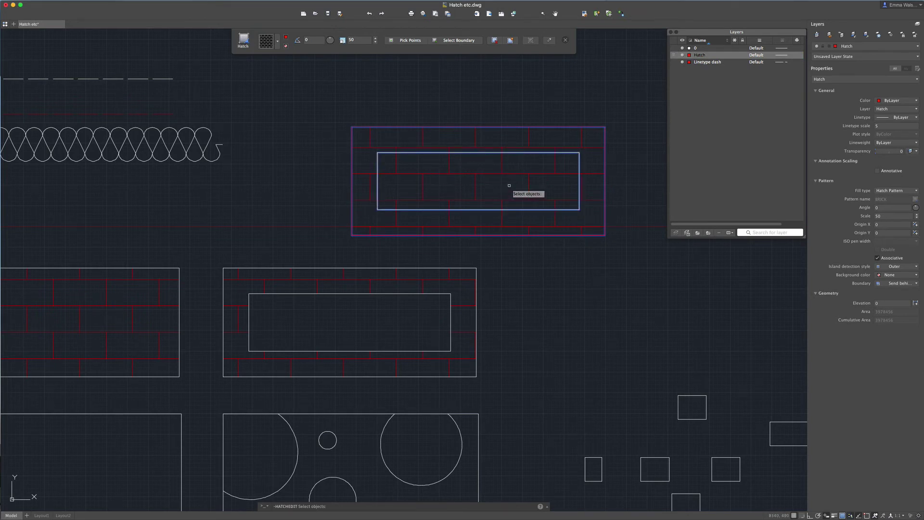
{"action": "key", "text": "Return"}
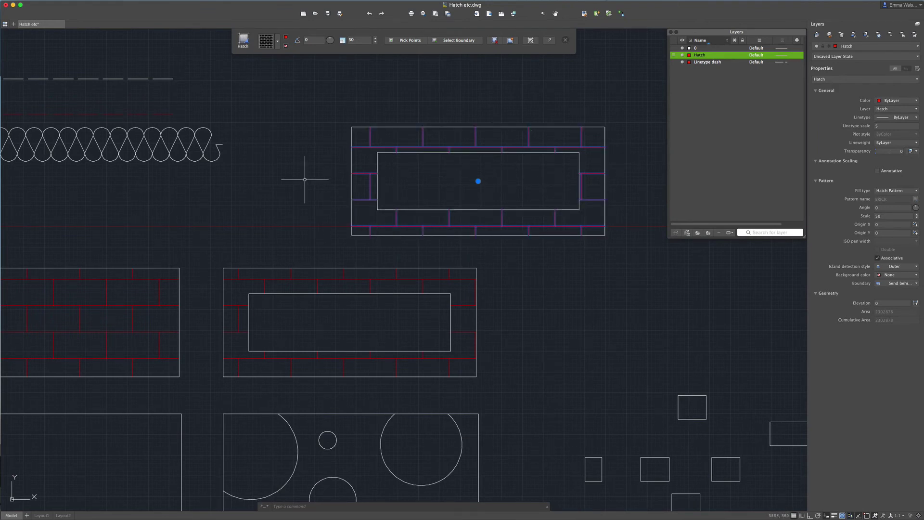
{"action": "key", "text": "Escape"}
{"action": "scroll", "coordinate": [570, 220], "scroll_direction": "down", "scroll_amount": 2}
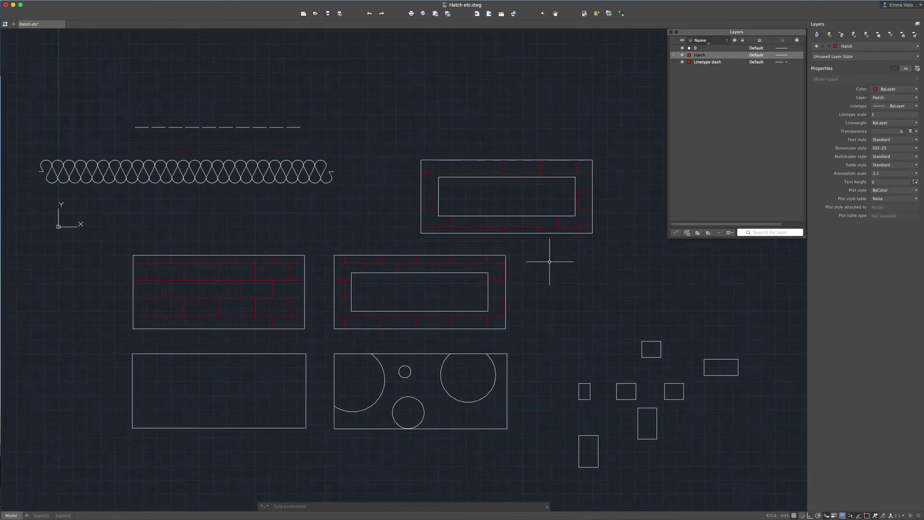
- Remove the inner rectangle from the brick hatch boundary of the upper-right copy
{"action": "scroll", "coordinate": [543, 197], "scroll_direction": "up", "scroll_amount": 2}
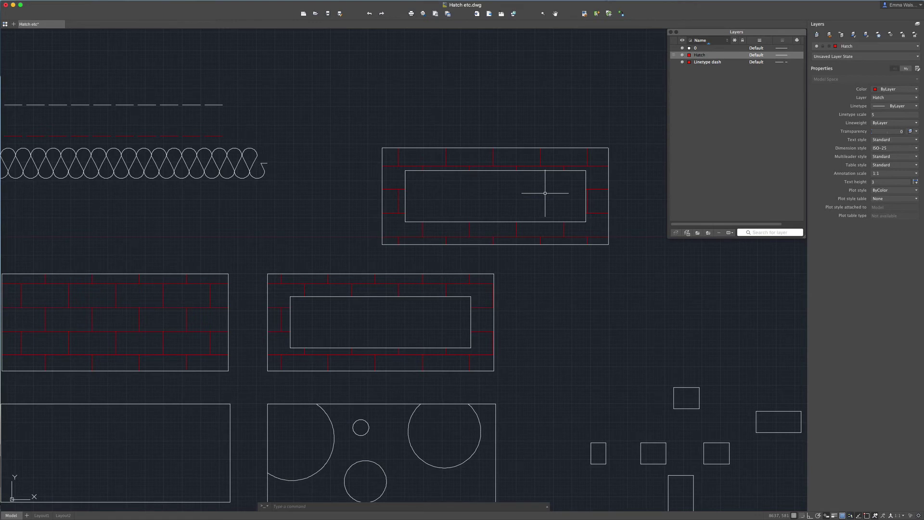
{"action": "left_click", "coordinate": [566, 165]}
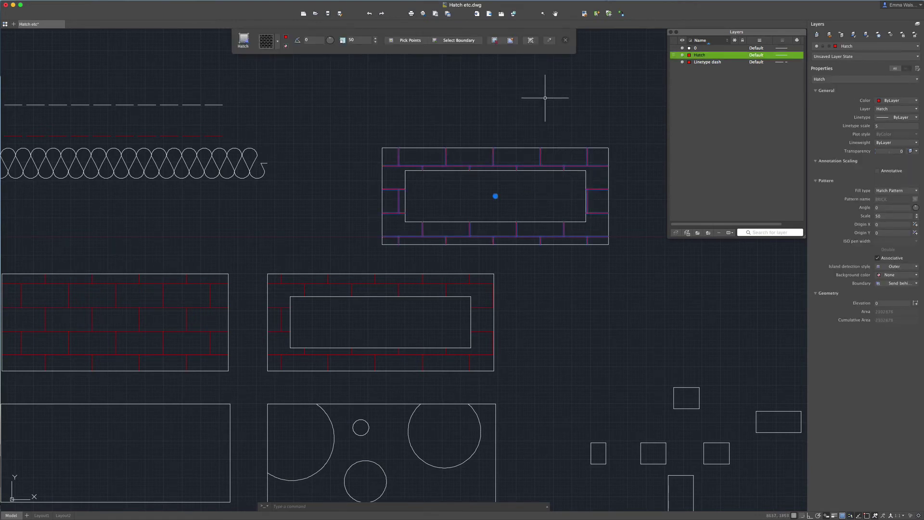
{"action": "left_click", "coordinate": [494, 41]}
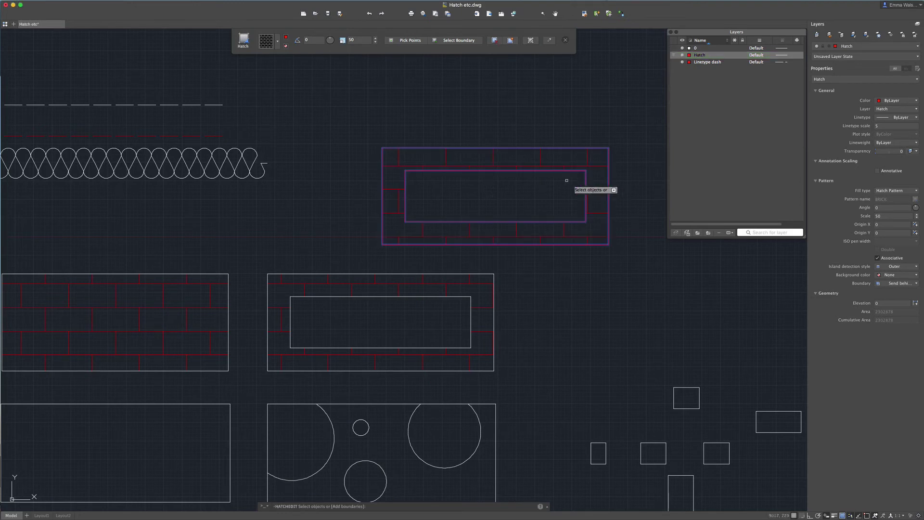
{"action": "left_click", "coordinate": [544, 171]}
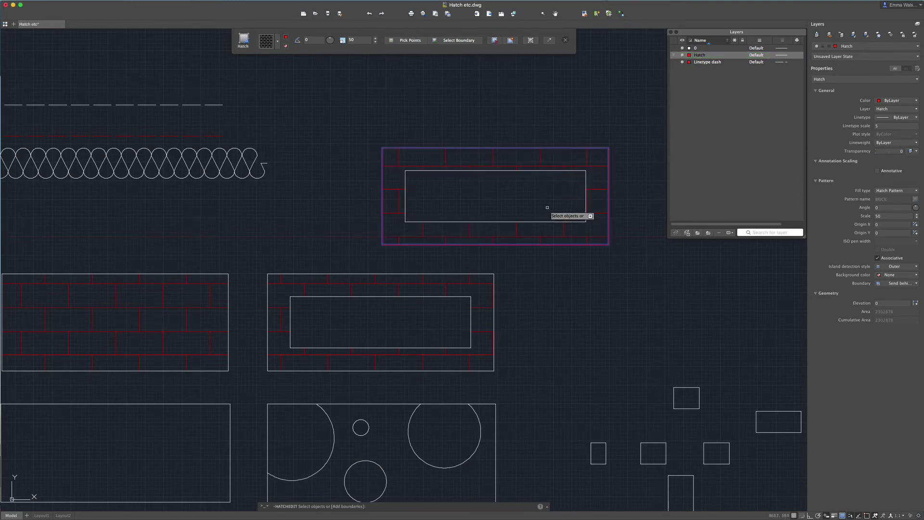
{"action": "key", "text": "Return"}
{"action": "key", "text": "Escape"}
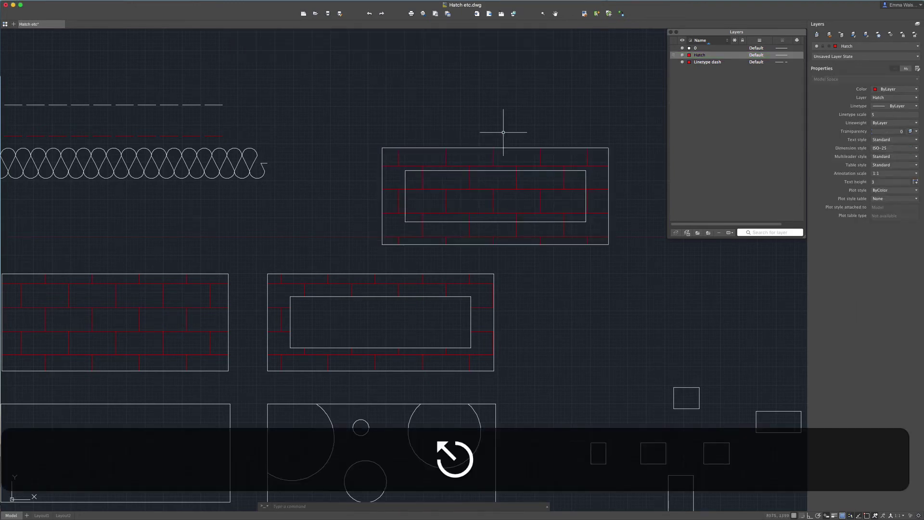
- Erase the copied nested rectangles together with their brick hatch
{"action": "scroll", "coordinate": [511, 148], "scroll_direction": "down", "scroll_amount": 2}
{"action": "scroll", "coordinate": [510, 148], "scroll_direction": "down", "scroll_amount": 1}
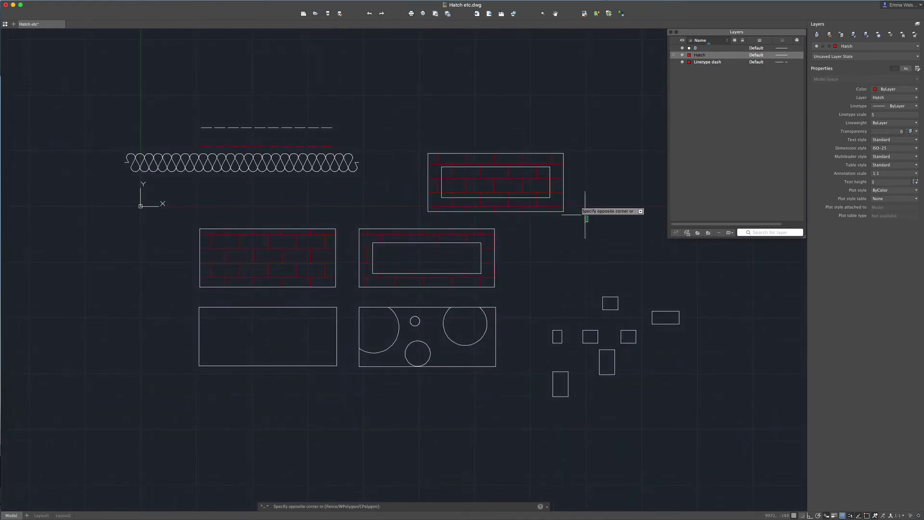
{"action": "left_click_drag", "start_coordinate": [586, 207], "coordinate": [536, 103]}
{"action": "key", "text": "space"}
- Hatch the empty rectangle below the brick-filled one by selecting its outline as the boundary object
{"action": "scroll", "coordinate": [535, 108], "scroll_direction": "down", "scroll_amount": 2}
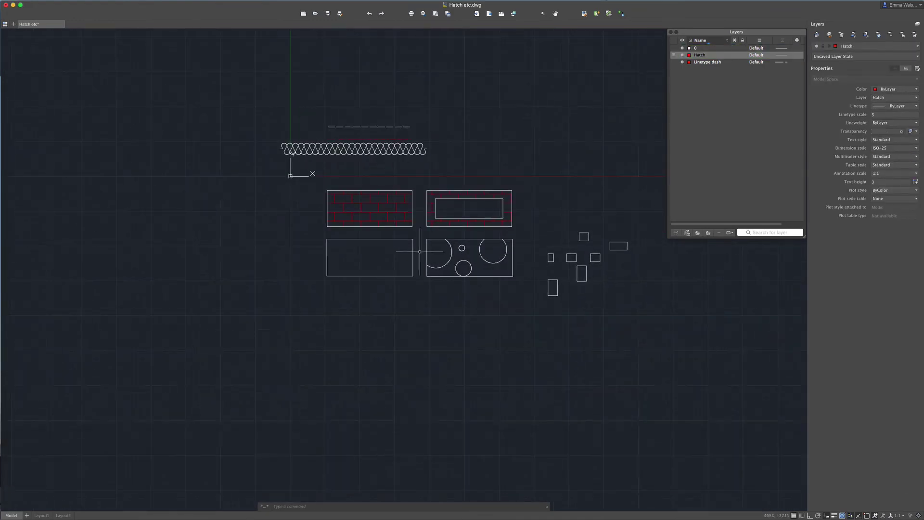
{"action": "scroll", "coordinate": [413, 258], "scroll_direction": "up", "scroll_amount": 4}
{"action": "scroll", "coordinate": [138, 245], "scroll_direction": "down", "scroll_amount": 1}
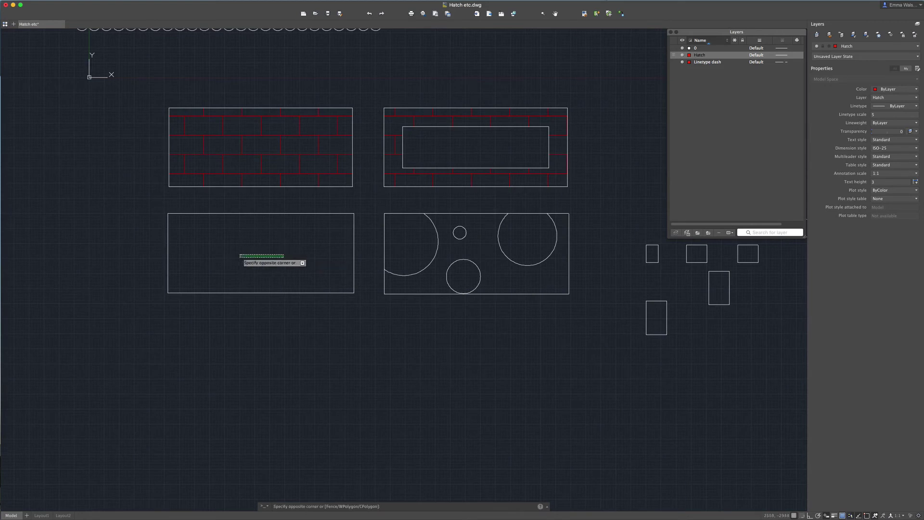
{"action": "type", "text": "h"}
{"action": "key", "text": "space"}
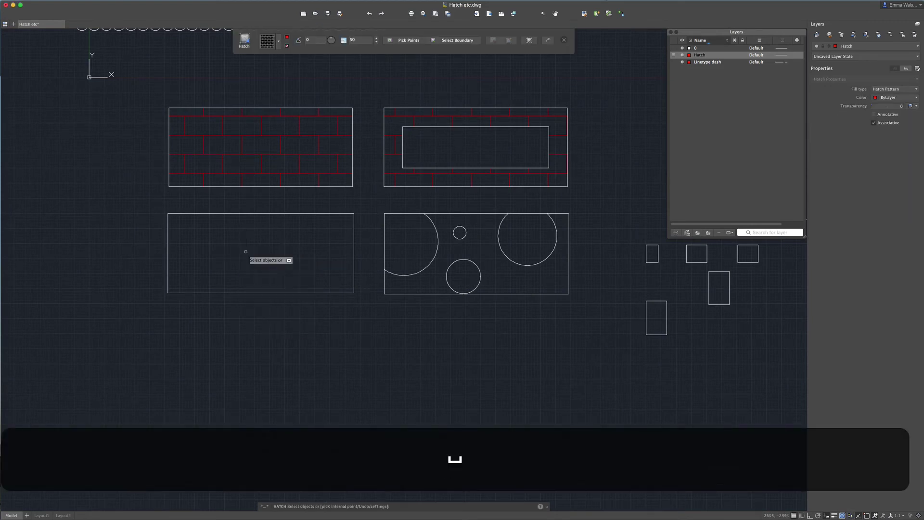
{"action": "left_click", "coordinate": [279, 217]}
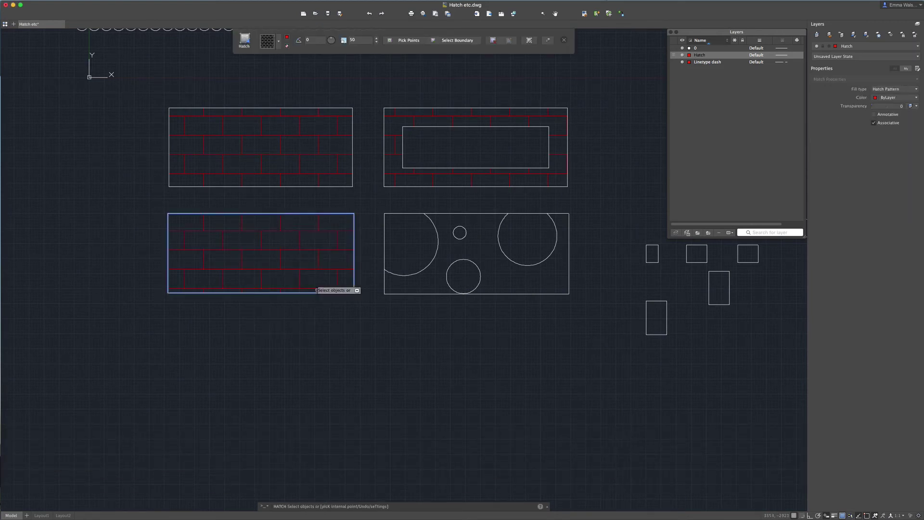
- Change the new hatch's fill from the brick pattern to a solid and set its color to Cyan
{"action": "left_click", "coordinate": [278, 44]}
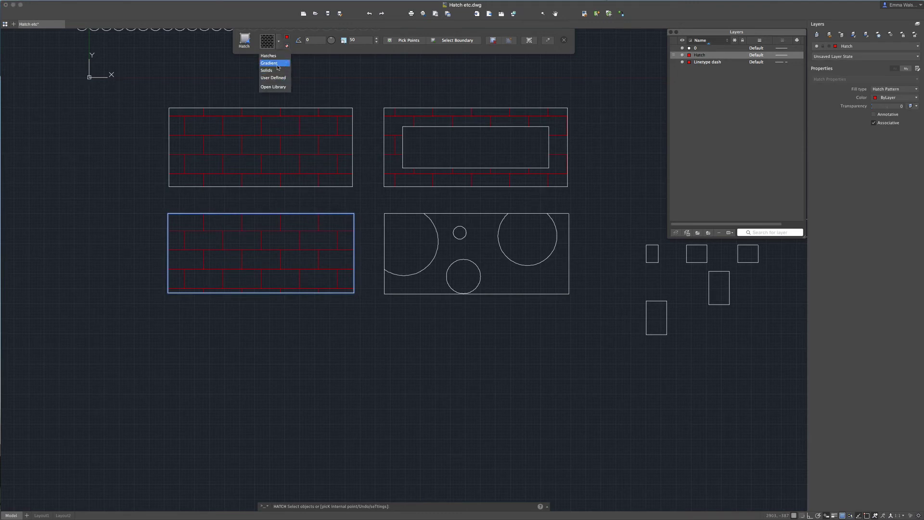
{"action": "left_click", "coordinate": [293, 76]}
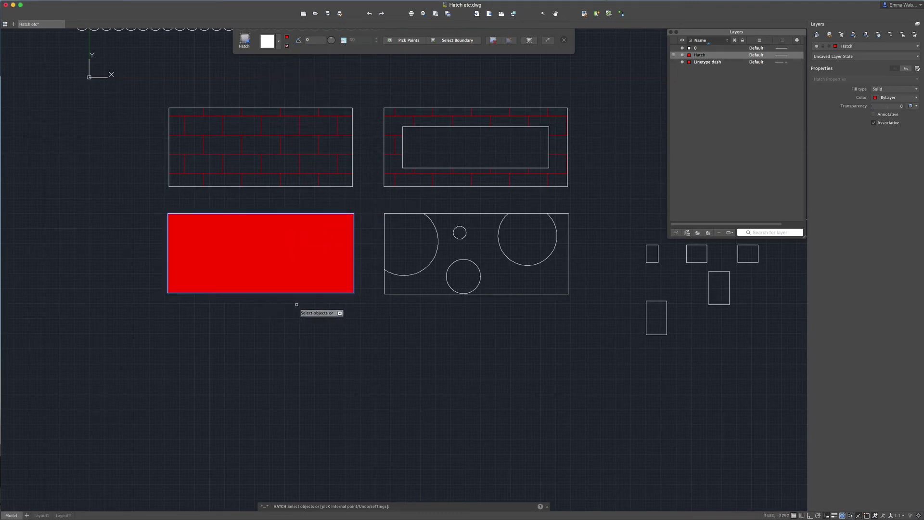
{"action": "left_click", "coordinate": [288, 41]}
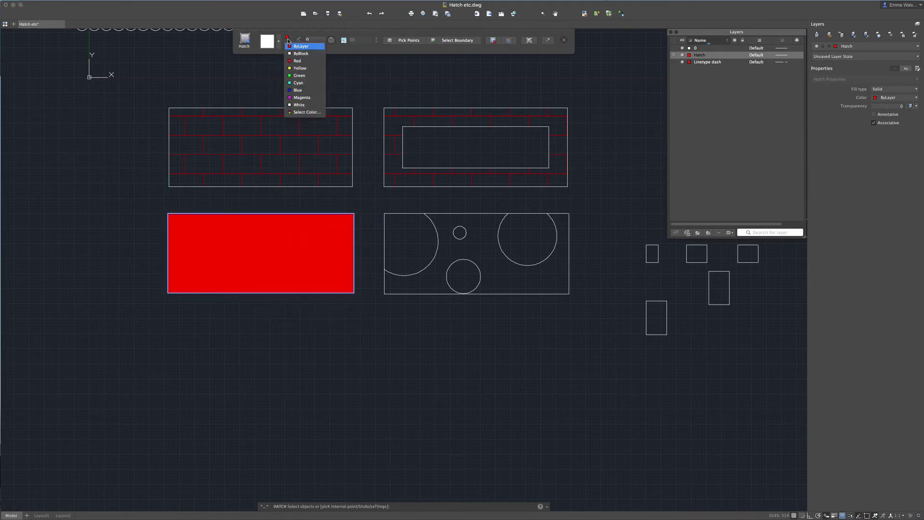
{"action": "left_click", "coordinate": [298, 83]}
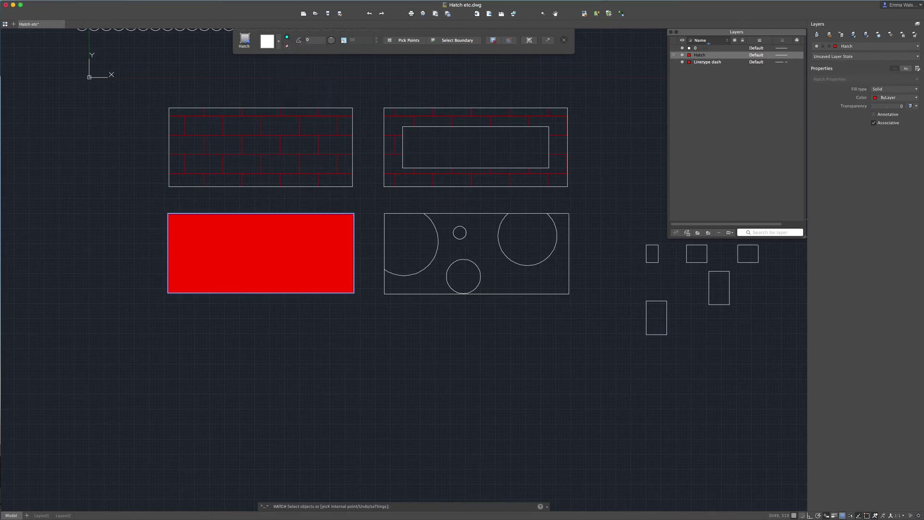
- Switch the lower-left rectangle's fill to a gradient and set its second color to Magenta
{"action": "left_click", "coordinate": [279, 42]}
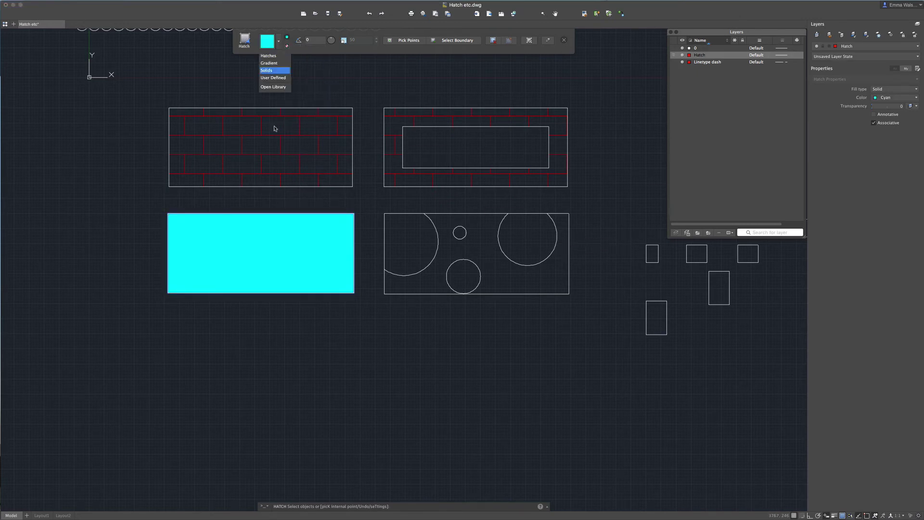
{"action": "left_click", "coordinate": [275, 64]}
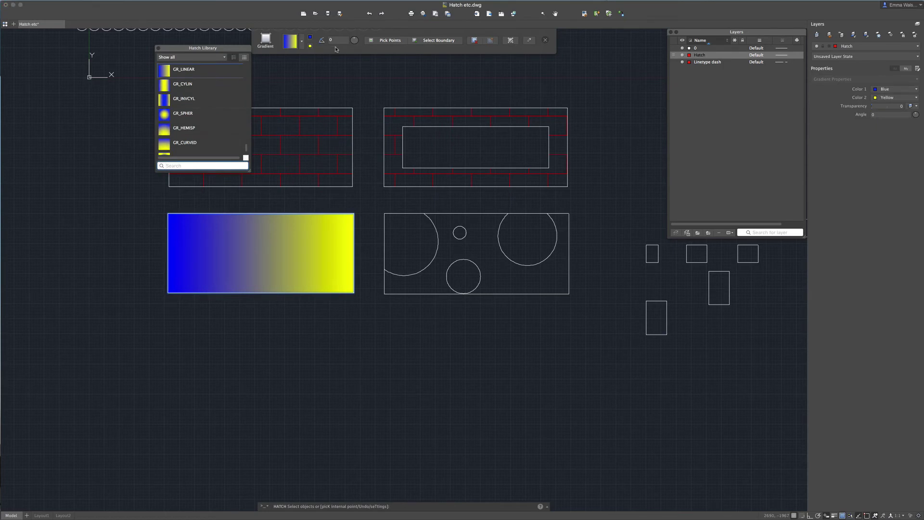
{"action": "left_click", "coordinate": [311, 46]}
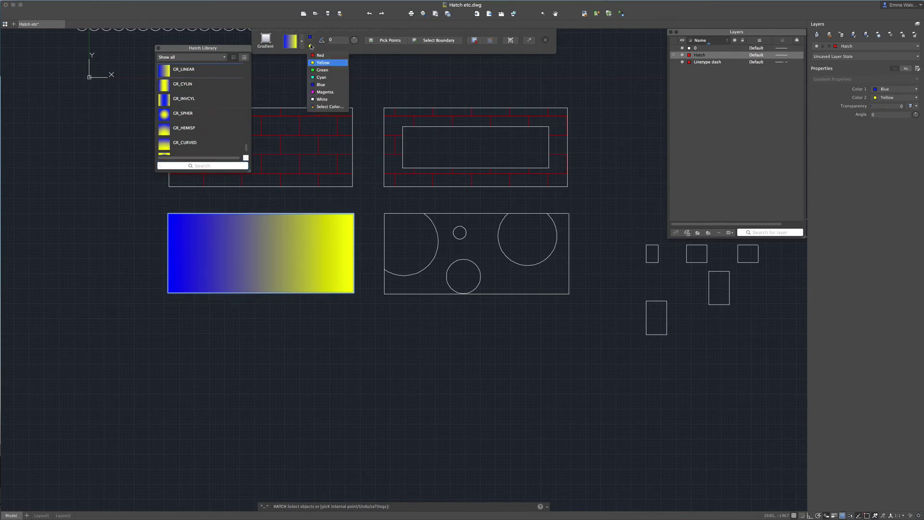
{"action": "left_click", "coordinate": [330, 93]}
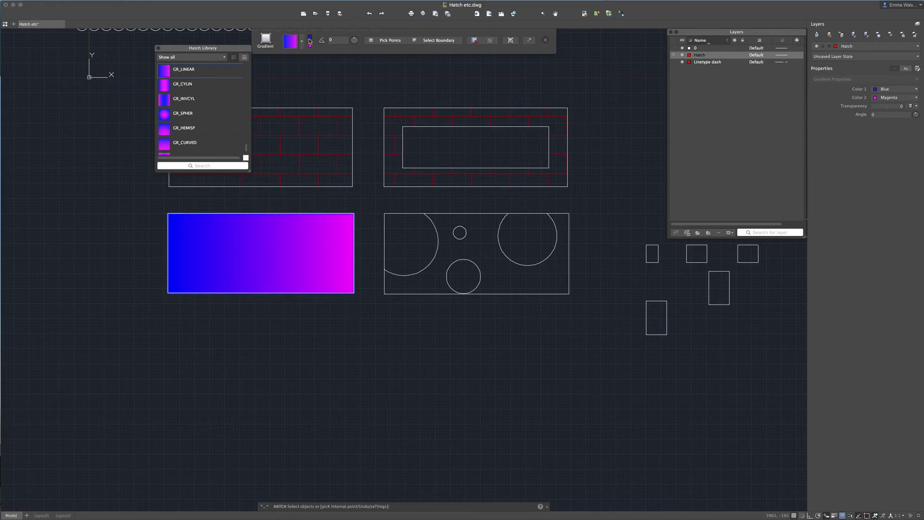
- Browse the gradient patterns in the Hatch Library, close it and finish the blue-to-magenta gradient fill
{"action": "left_click", "coordinate": [185, 110]}
{"action": "scroll", "coordinate": [185, 110], "scroll_direction": "down", "scroll_amount": 3}
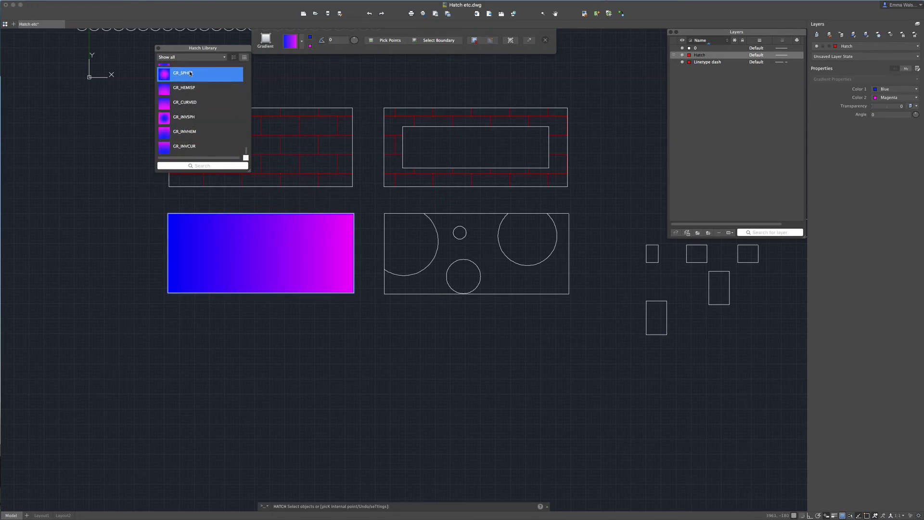
{"action": "scroll", "coordinate": [190, 83], "scroll_direction": "up", "scroll_amount": 3}
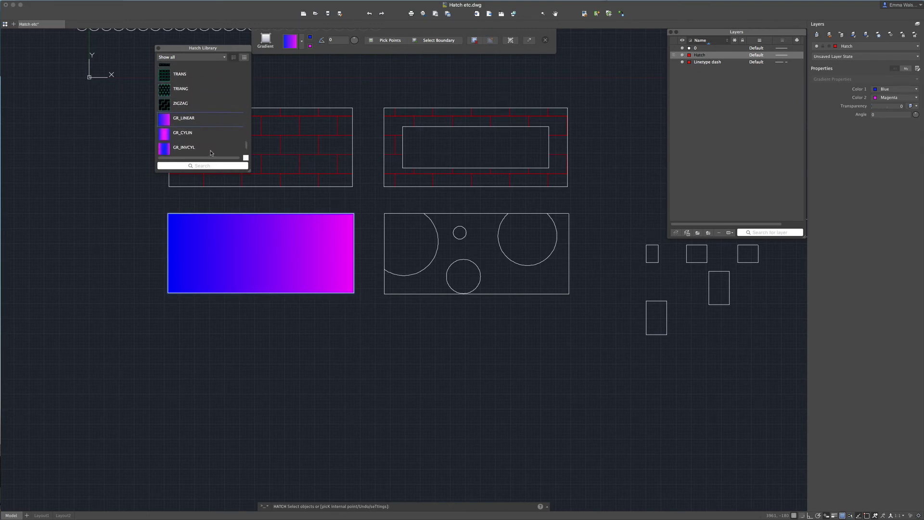
{"action": "scroll", "coordinate": [207, 117], "scroll_direction": "down", "scroll_amount": 3}
{"action": "left_click", "coordinate": [193, 133]}
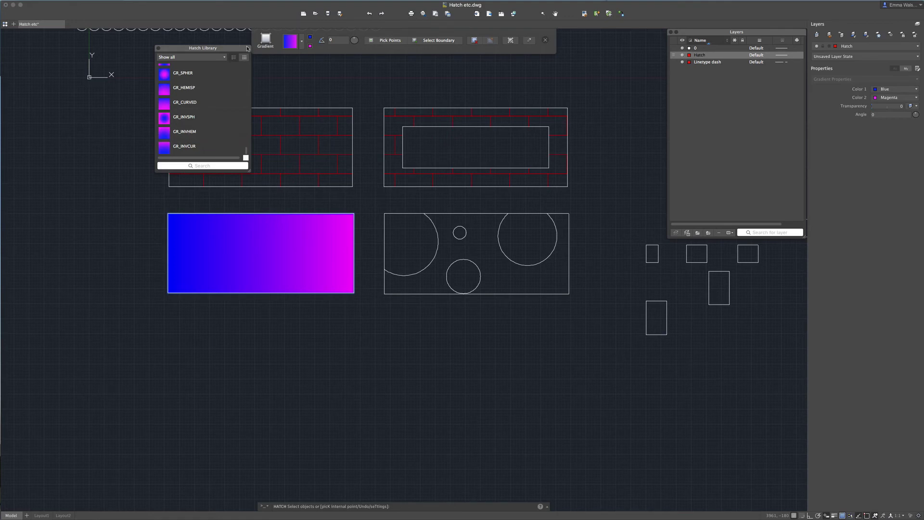
{"action": "left_click", "coordinate": [159, 49]}
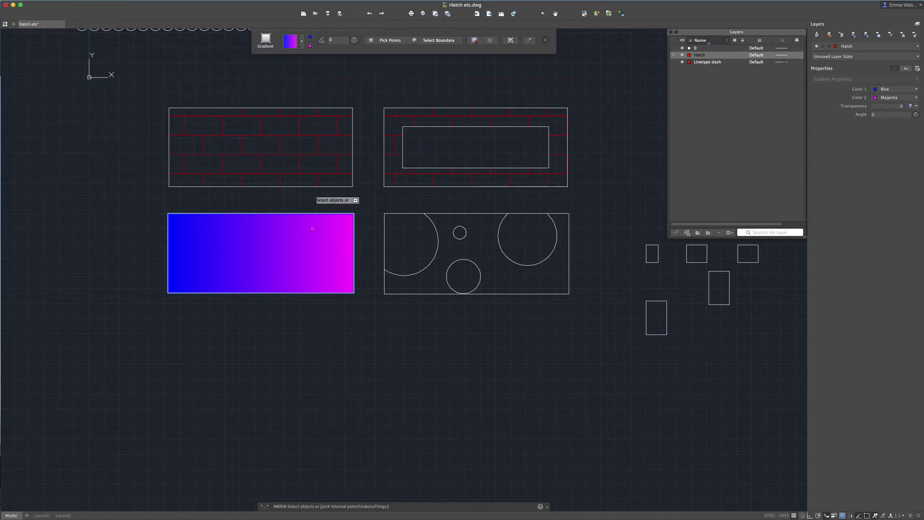
{"action": "key", "text": "super+z"}
{"action": "key", "text": "super+z"}
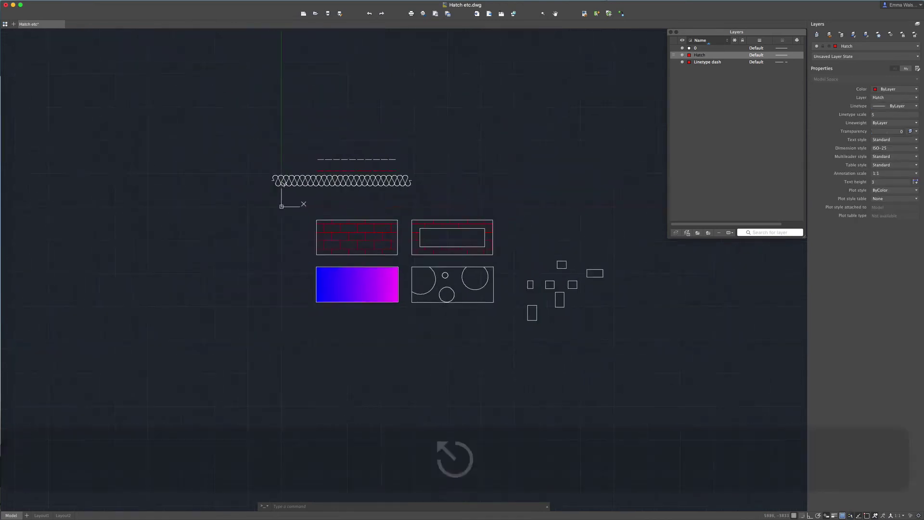
- Set the angle of the brick hatch in the upper-left rectangle to 45 and deselect it
{"action": "scroll", "coordinate": [496, 293], "scroll_direction": "up", "scroll_amount": 2}
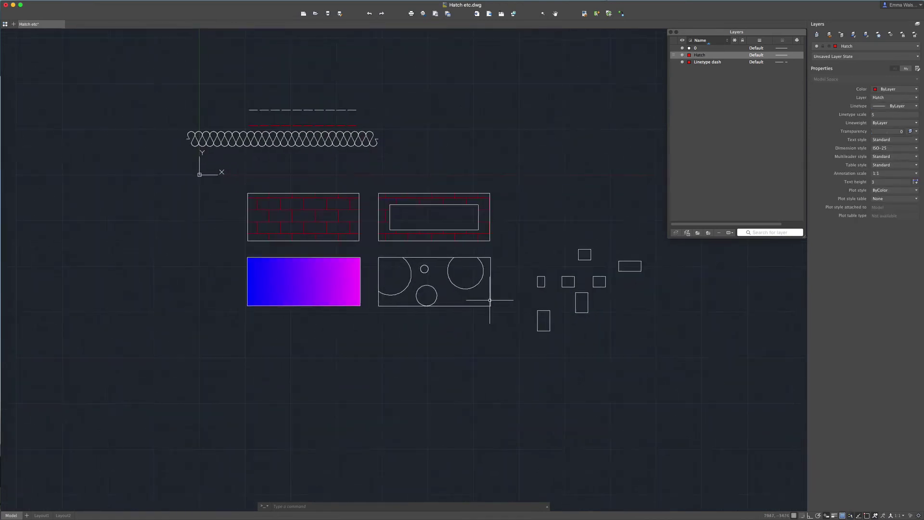
{"action": "left_click", "coordinate": [293, 222]}
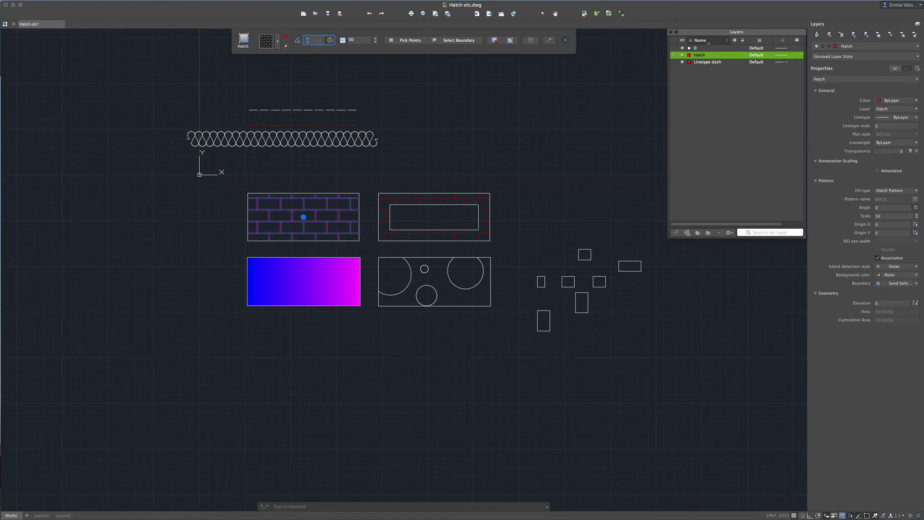
{"action": "type", "text": "45"}
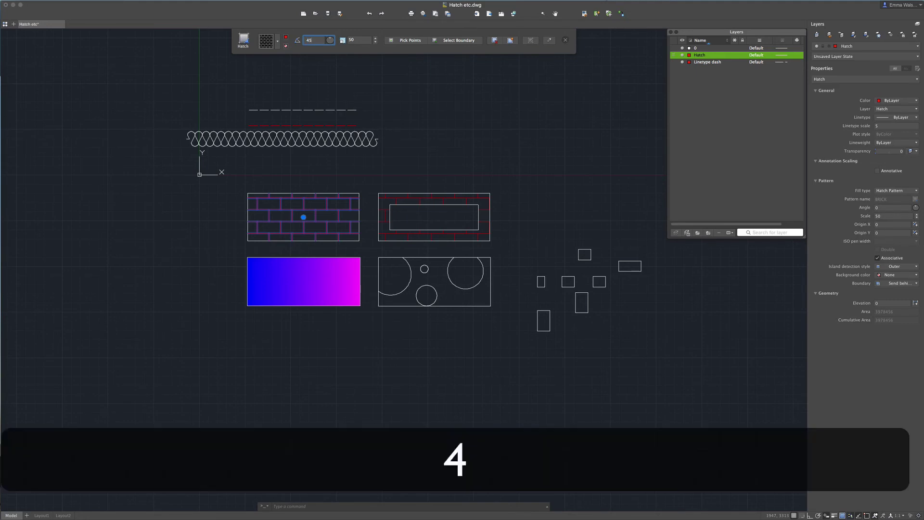
{"action": "key", "text": "Return"}
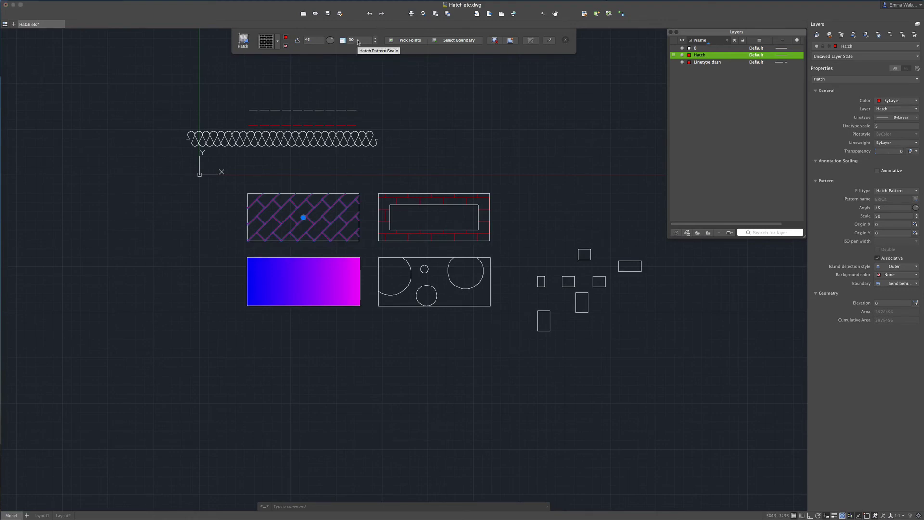
{"action": "scroll", "coordinate": [435, 277], "scroll_direction": "up", "scroll_amount": 3}
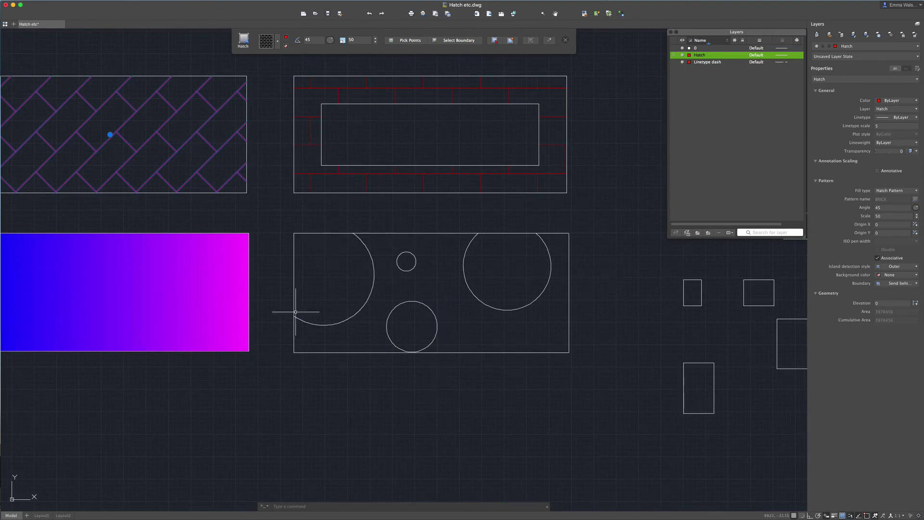
{"action": "key", "text": "super+z"}
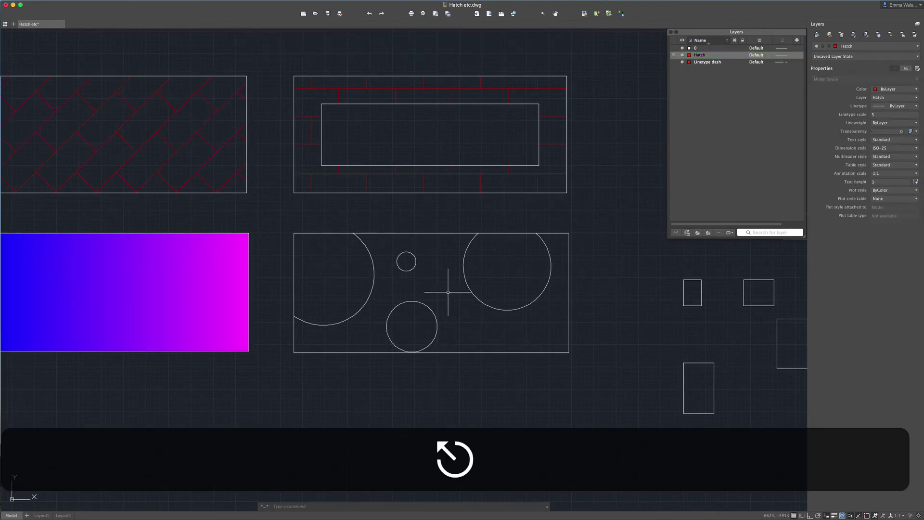
- Try a solid Cyan hatch on the rectangle containing the circles by selecting its outline as the boundary, and undo it
{"action": "type", "text": "h"}
{"action": "key", "text": "space"}
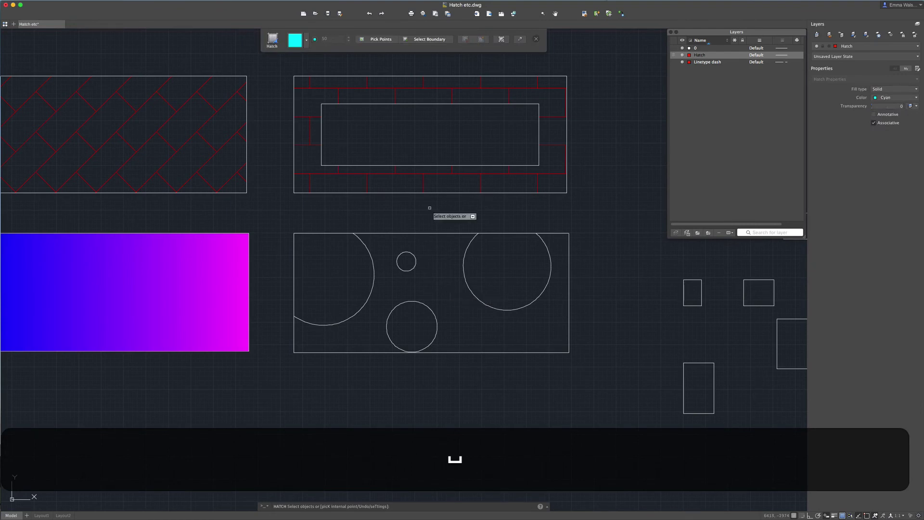
{"action": "left_click", "coordinate": [440, 232]}
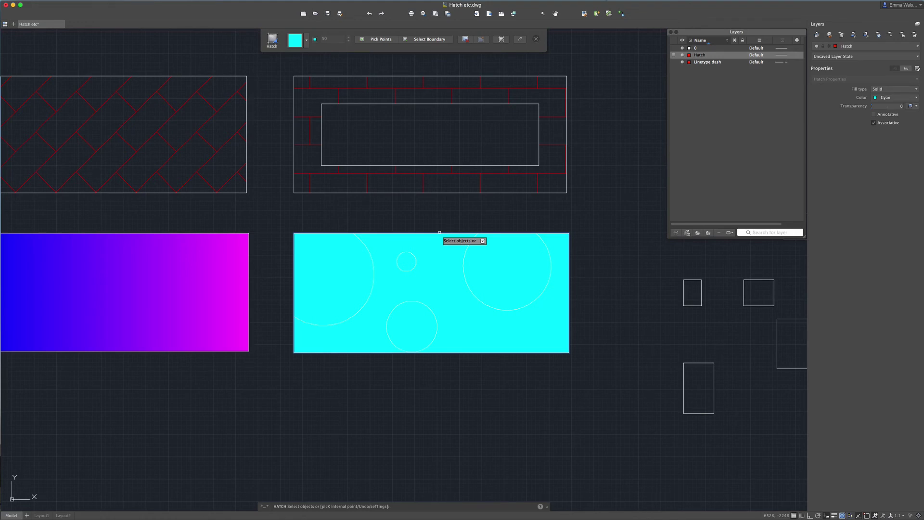
{"action": "key", "text": "Return"}
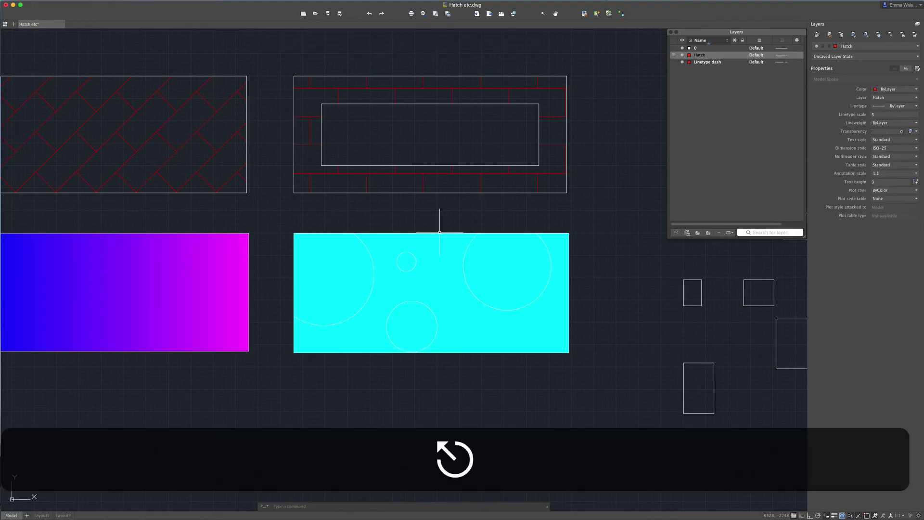
{"action": "key", "text": "space"}
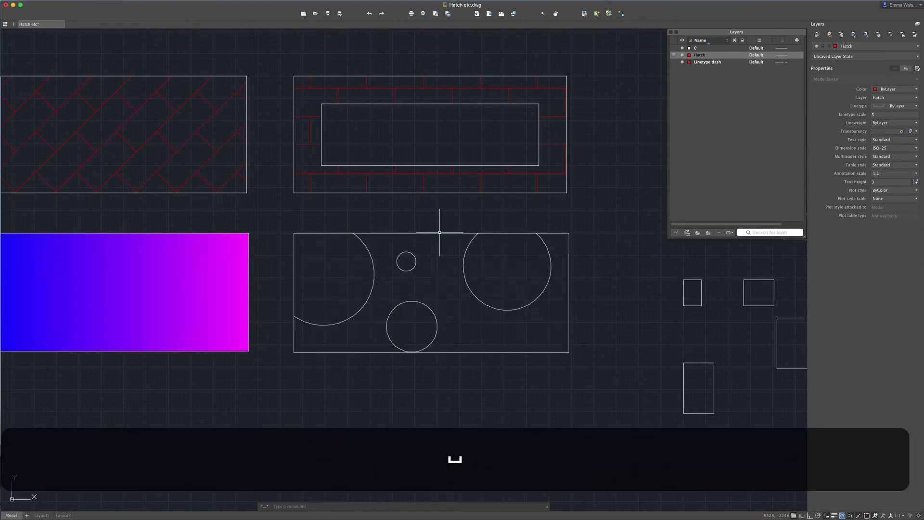
- Hatch the area around the circles in the lower-right rectangle with solid Cyan by picking an internal point
{"action": "key", "text": "space"}
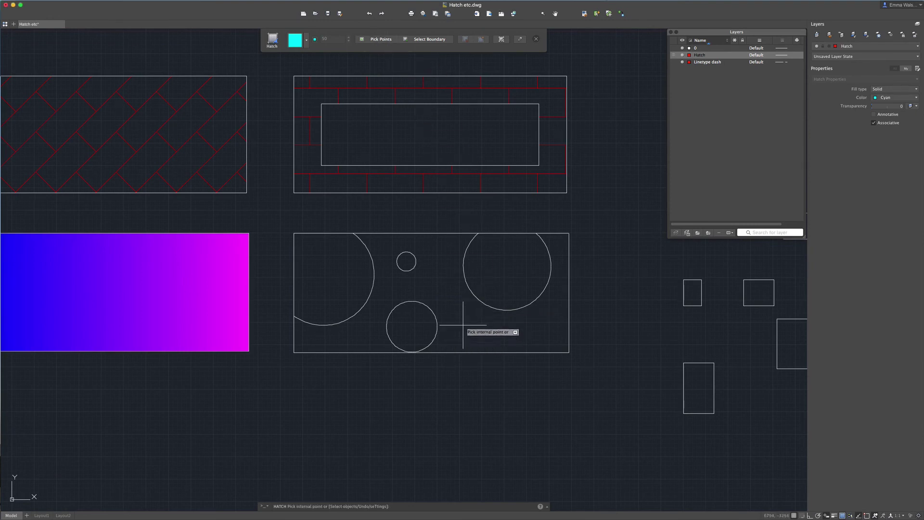
{"action": "left_click", "coordinate": [458, 305]}
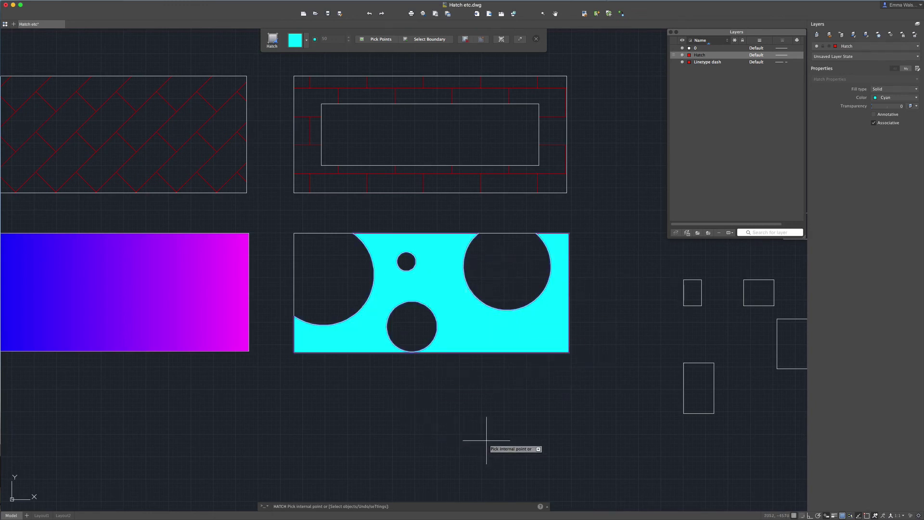
{"action": "key", "text": "Return"}
- Start a solid Cyan hatch on all seven small rectangles by selecting them together
{"action": "scroll", "coordinate": [316, 380], "scroll_direction": "right", "scroll_amount": 10}
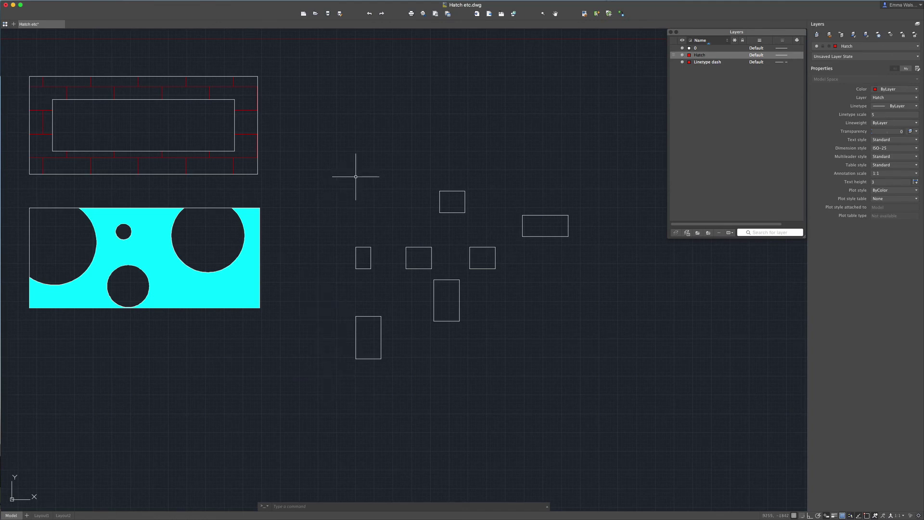
{"action": "type", "text": "h"}
{"action": "key", "text": "space"}
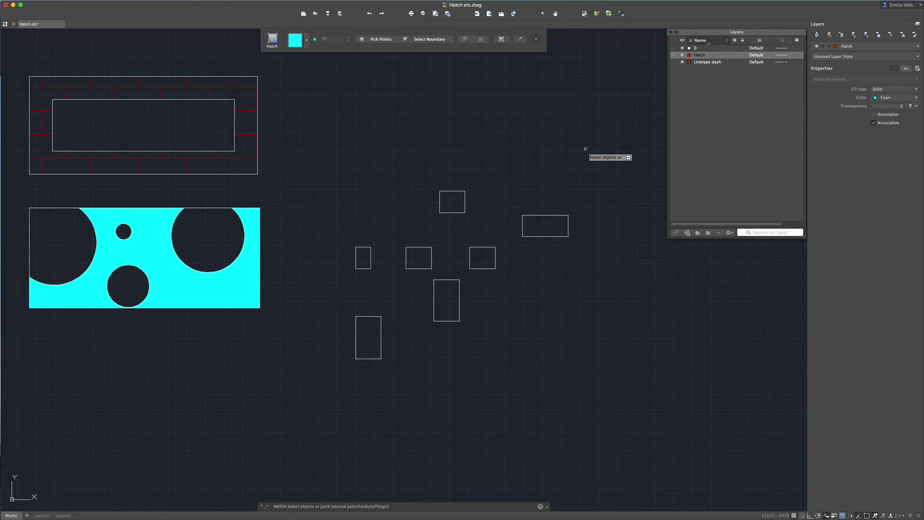
{"action": "mouse_move", "coordinate": [590, 169]}
{"action": "left_mouse_down"}
{"action": "mouse_move", "coordinate": [519, 160]}
{"action": "mouse_move", "coordinate": [388, 200]}
{"action": "mouse_move", "coordinate": [364, 218]}
{"action": "mouse_move", "coordinate": [348, 249]}
{"action": "mouse_move", "coordinate": [344, 363]}
{"action": "mouse_move", "coordinate": [444, 430]}
{"action": "mouse_move", "coordinate": [559, 399]}
{"action": "mouse_move", "coordinate": [610, 270]}
{"action": "mouse_move", "coordinate": [608, 194]}
{"action": "left_mouse_up"}
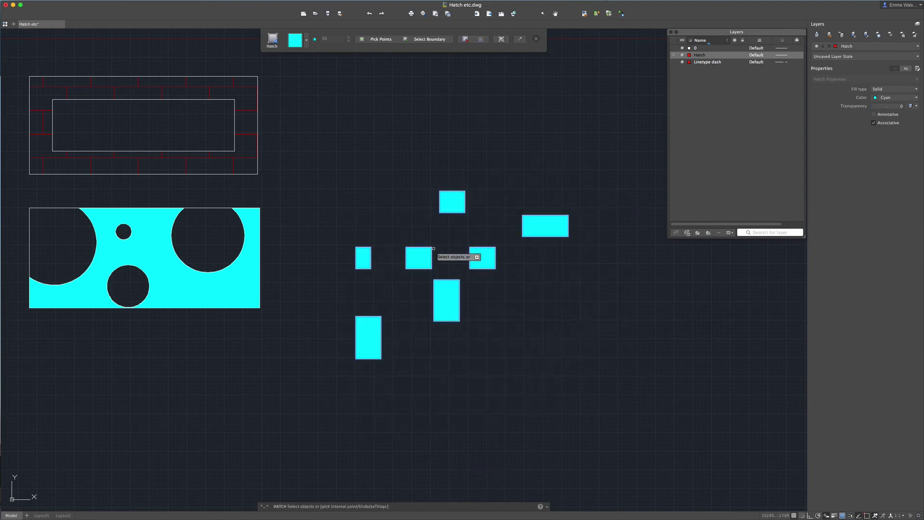
- Set the small rectangles' solid hatch color to Red, finish the hatch and undo it
{"action": "left_click", "coordinate": [316, 40]}
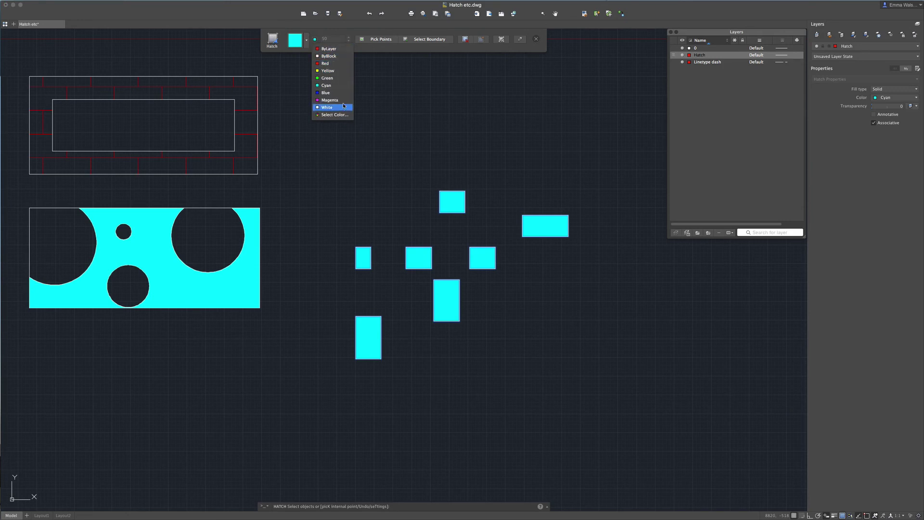
{"action": "left_click", "coordinate": [325, 63]}
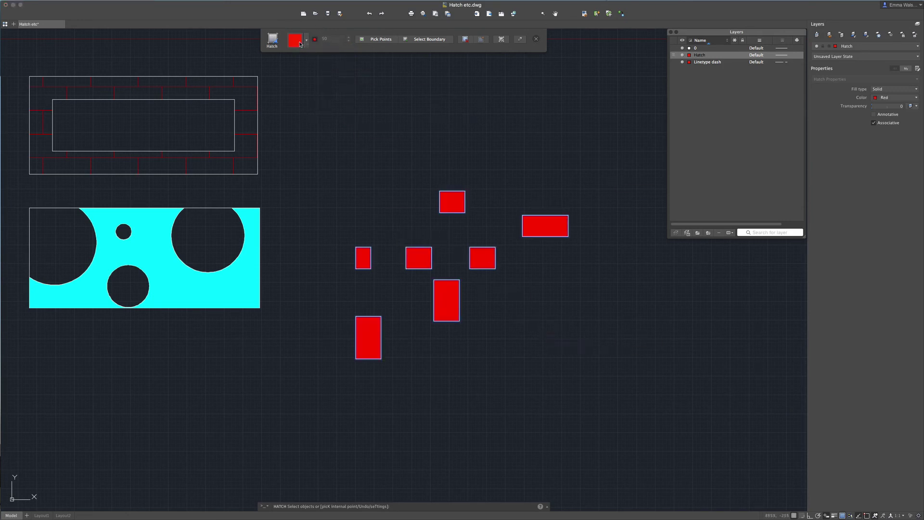
{"action": "scroll", "coordinate": [614, 327], "scroll_direction": "down", "scroll_amount": 5}
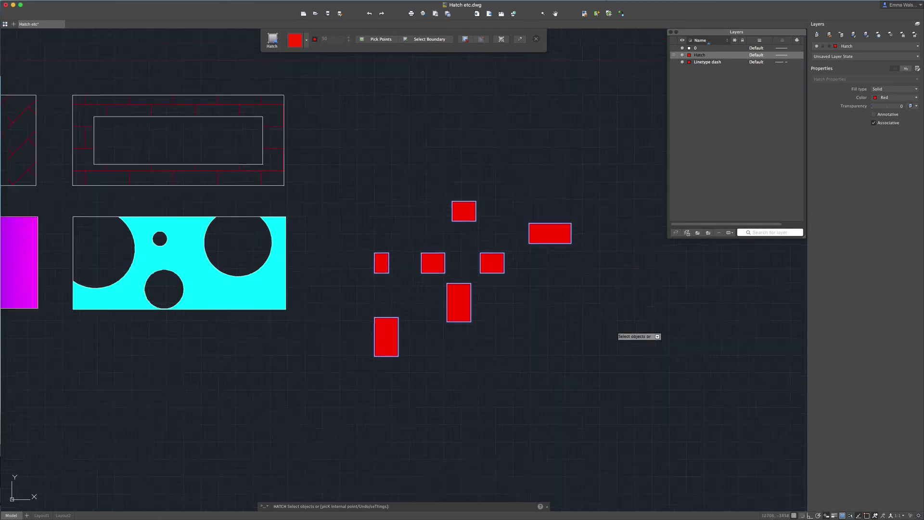
{"action": "scroll", "coordinate": [614, 327], "scroll_direction": "up", "scroll_amount": 5}
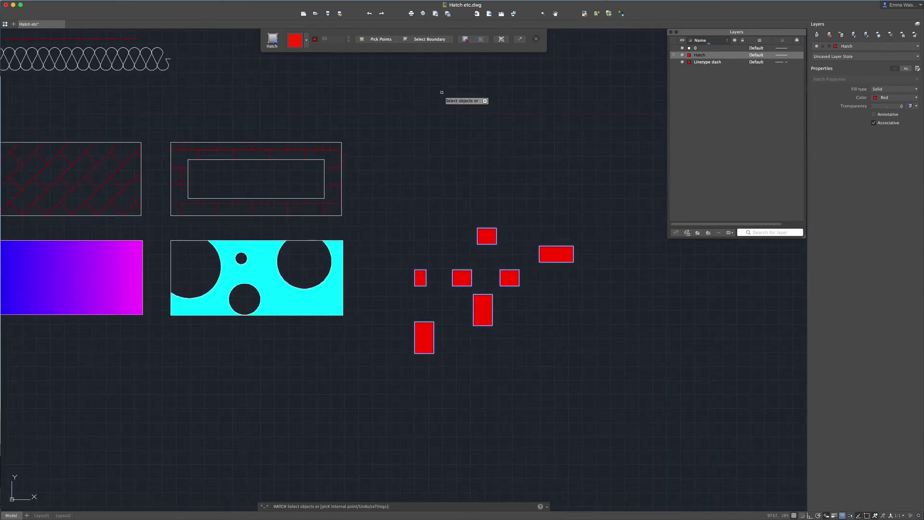
{"action": "key", "text": "Return"}
{"action": "type", "text": "u"}
{"action": "key", "text": "space"}
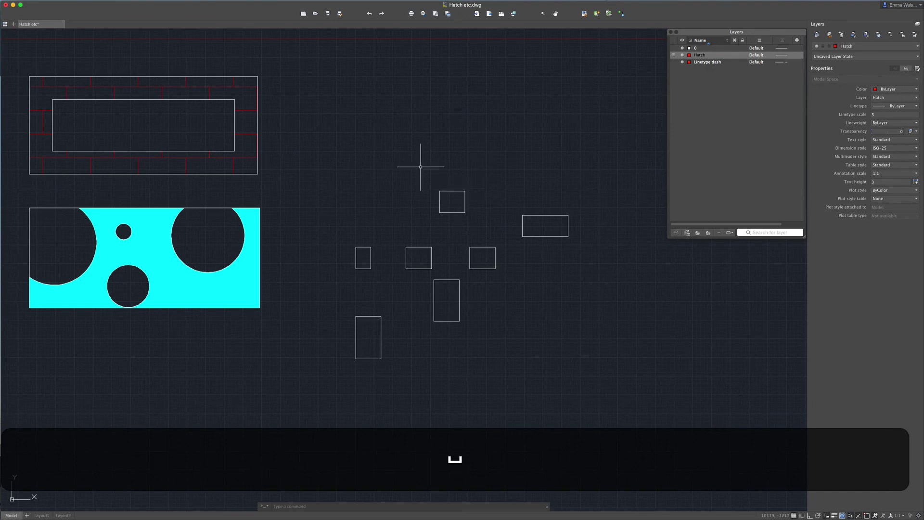
- Hatch all seven small rectangles with the solid Cyan fill, selecting them in groups as boundary objects
{"action": "key", "text": "space"}
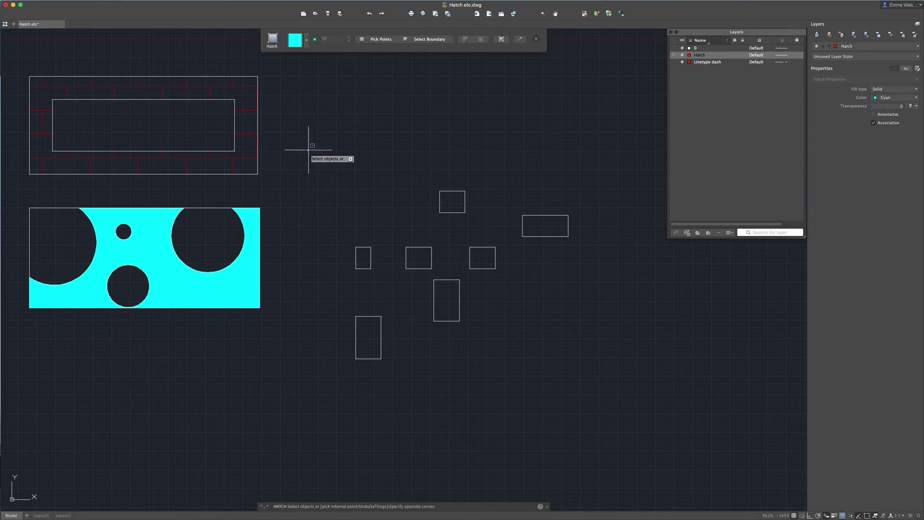
{"action": "mouse_move", "coordinate": [308, 150]}
{"action": "left_mouse_down"}
{"action": "mouse_move", "coordinate": [514, 186]}
{"action": "mouse_move", "coordinate": [592, 240]}
{"action": "mouse_move", "coordinate": [599, 271]}
{"action": "mouse_move", "coordinate": [524, 365]}
{"action": "mouse_move", "coordinate": [437, 402]}
{"action": "mouse_move", "coordinate": [319, 394]}
{"action": "left_mouse_up"}
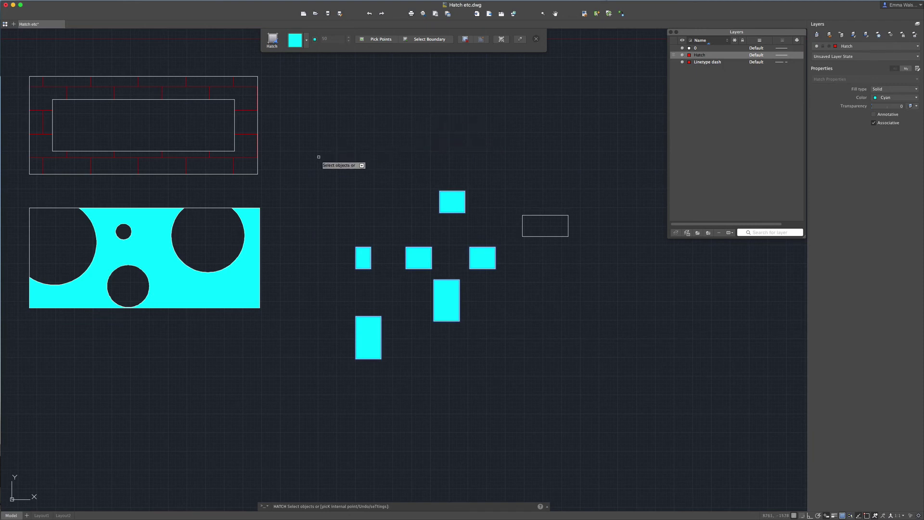
{"action": "mouse_move", "coordinate": [319, 156]}
{"action": "left_mouse_down"}
{"action": "mouse_move", "coordinate": [542, 189]}
{"action": "mouse_move", "coordinate": [637, 288]}
{"action": "mouse_move", "coordinate": [621, 327]}
{"action": "mouse_move", "coordinate": [475, 447]}
{"action": "mouse_move", "coordinate": [369, 430]}
{"action": "mouse_move", "coordinate": [339, 412]}
{"action": "mouse_move", "coordinate": [332, 385]}
{"action": "left_mouse_up"}
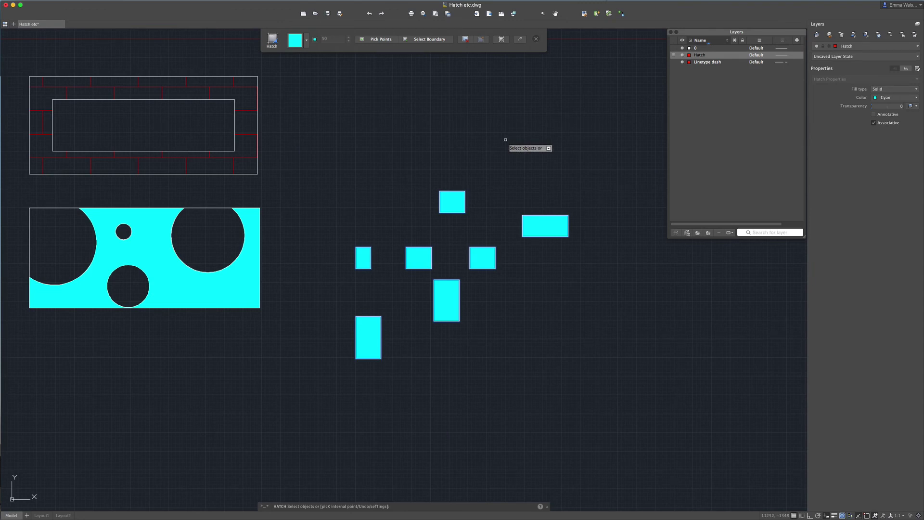
{"action": "key", "text": "Return"}
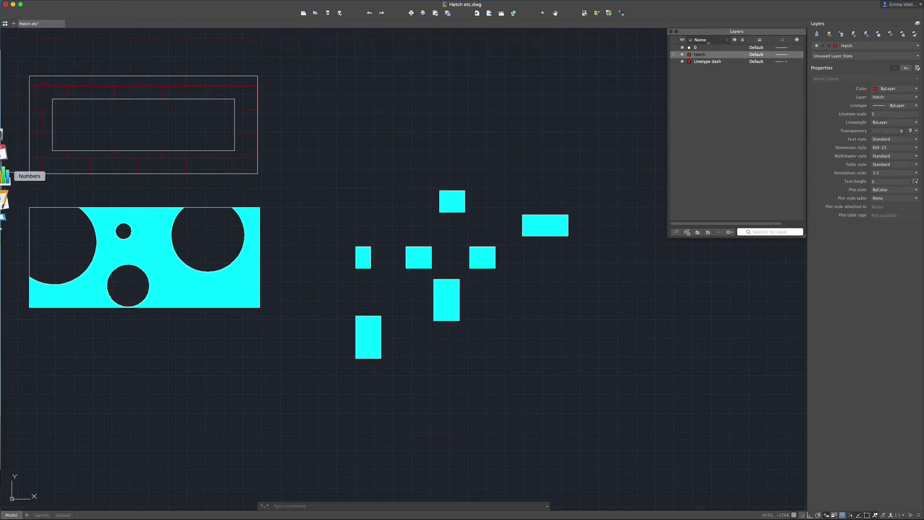
{"action": "scroll", "coordinate": [555, 255], "scroll_direction": "down", "scroll_amount": 5}
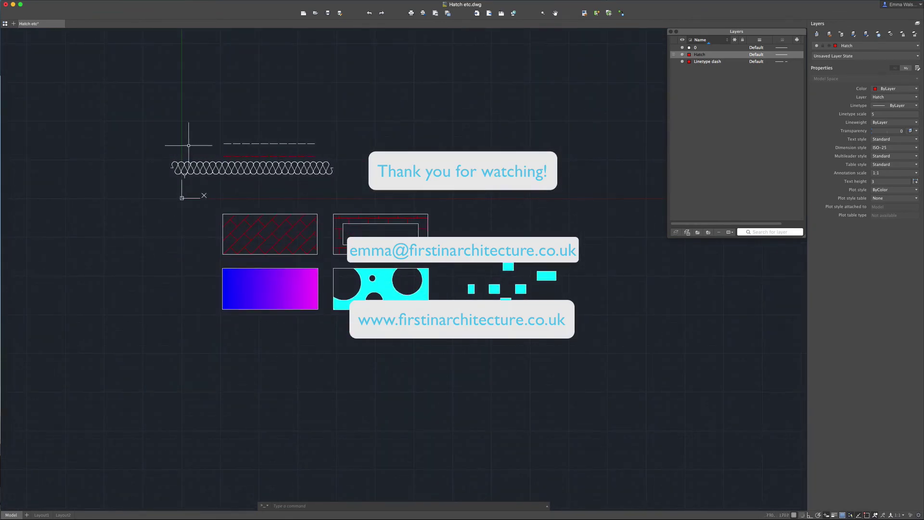
{"action": "scroll", "coordinate": [293, 201], "scroll_direction": "up", "scroll_amount": 2}
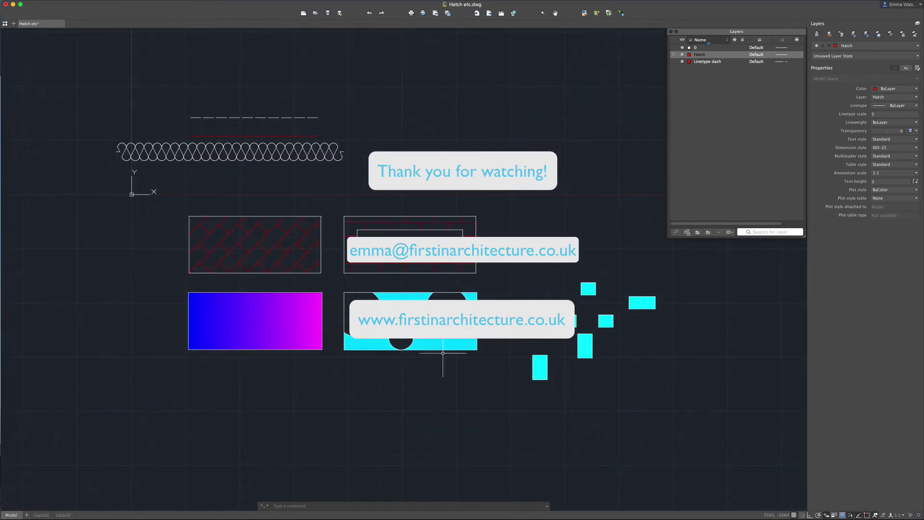